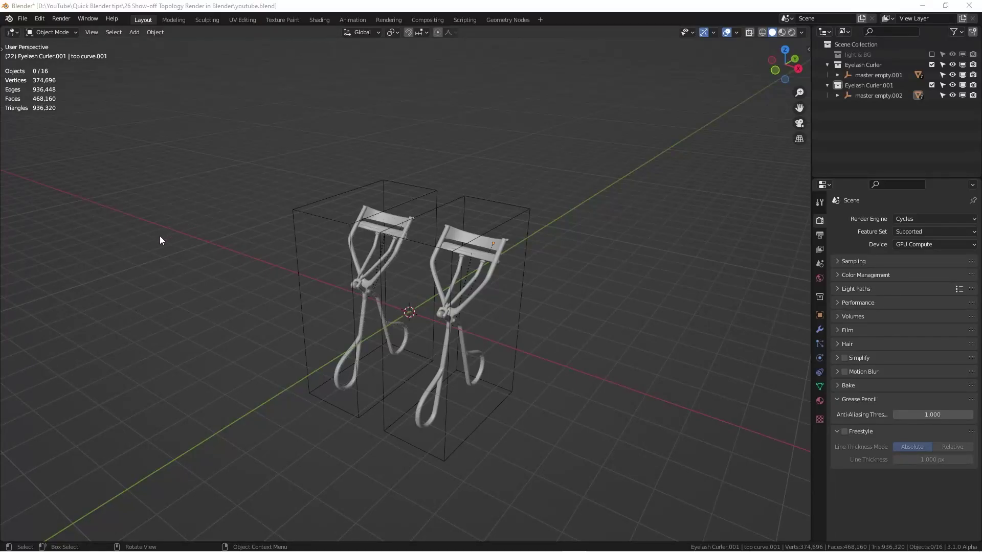
Step: Examine both eyelash curler models in solid shading, comparing their heads and surface topology from several angles
middle_click_drag(168, 241, 331, 280)
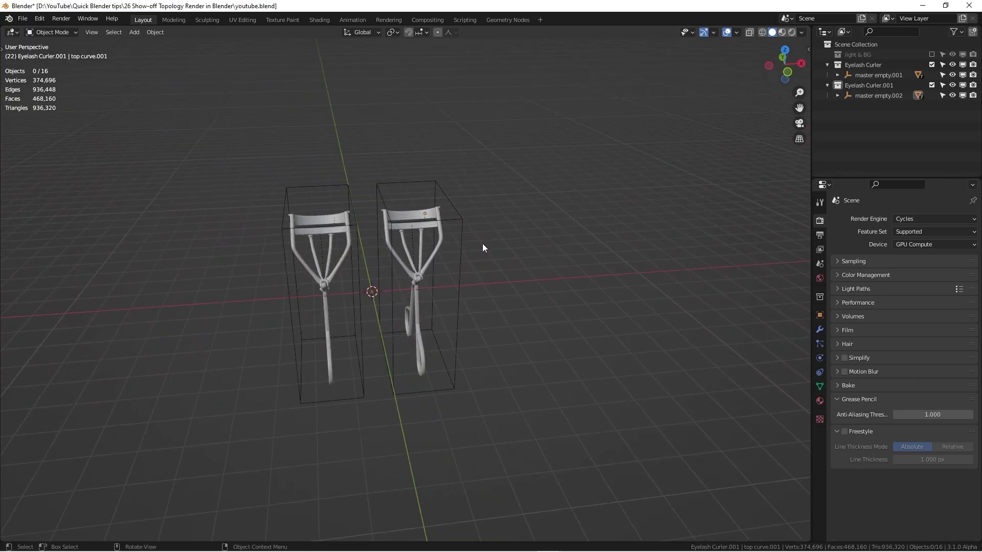
middle_click_drag(483, 244, 588, 208)
scroll(494, 208, "up", 8)
scroll(450, 188, "up", 2)
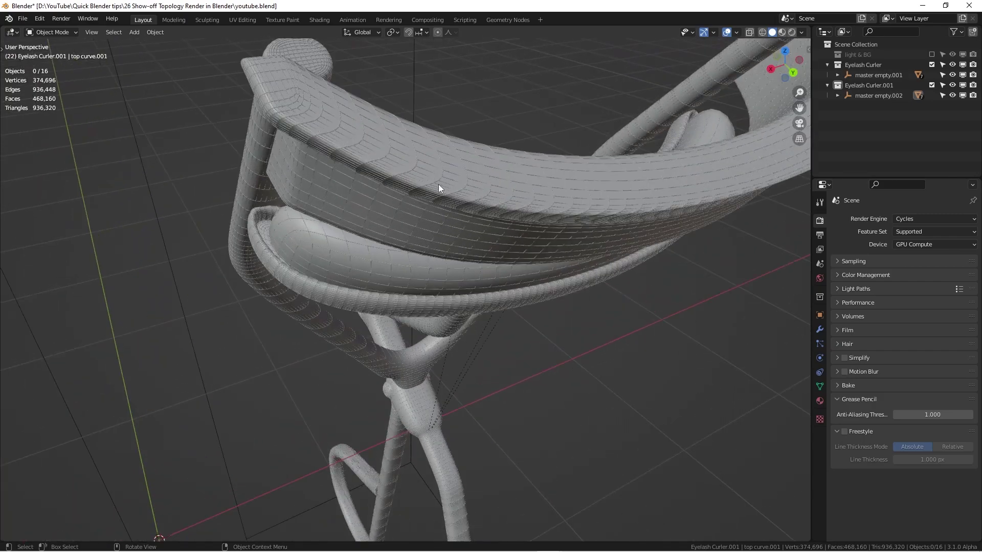
scroll(406, 189, "down", 3)
middle_click_drag(425, 178, 457, 143)
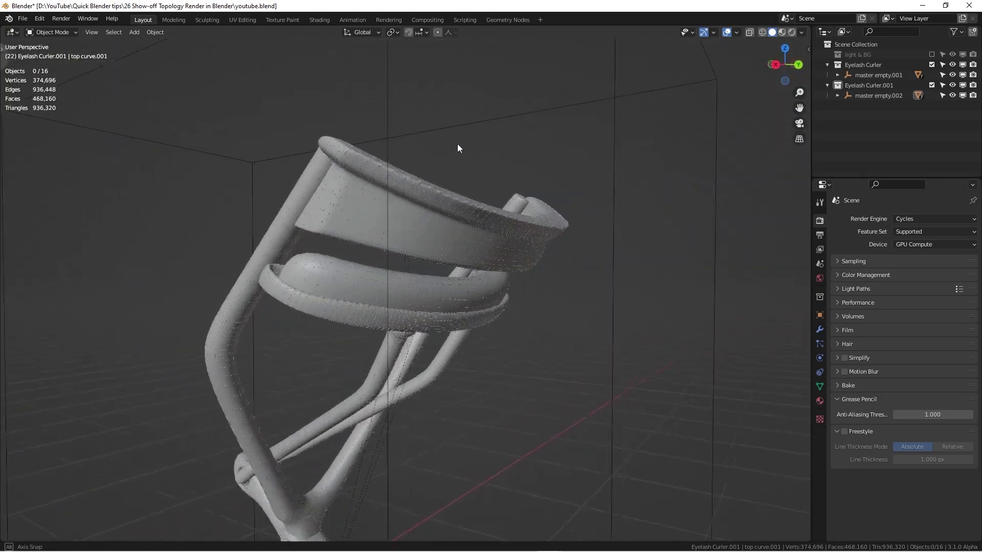
scroll(362, 212, "up", 3)
middle_click_drag(362, 212, 423, 241)
scroll(423, 241, "down", 2)
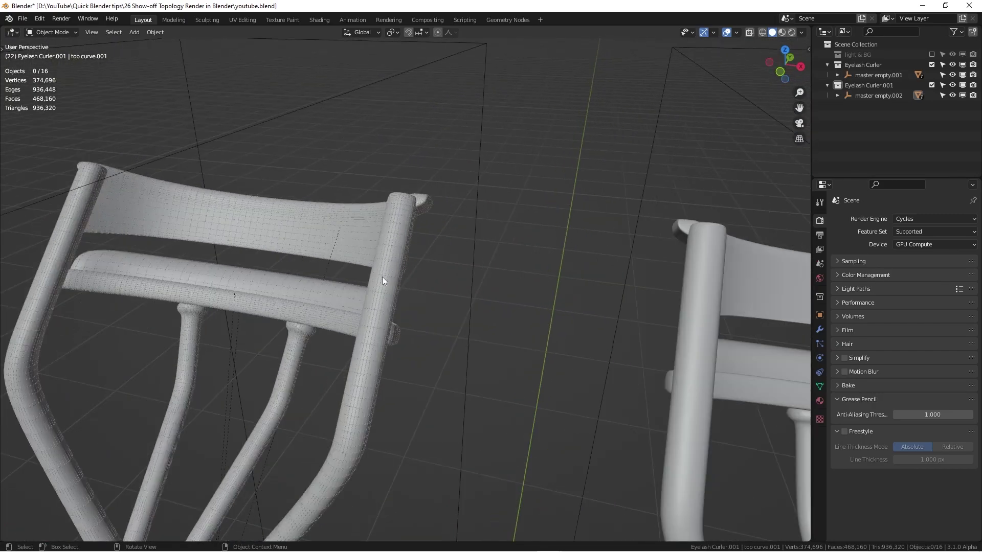
scroll(367, 274, "down", 4)
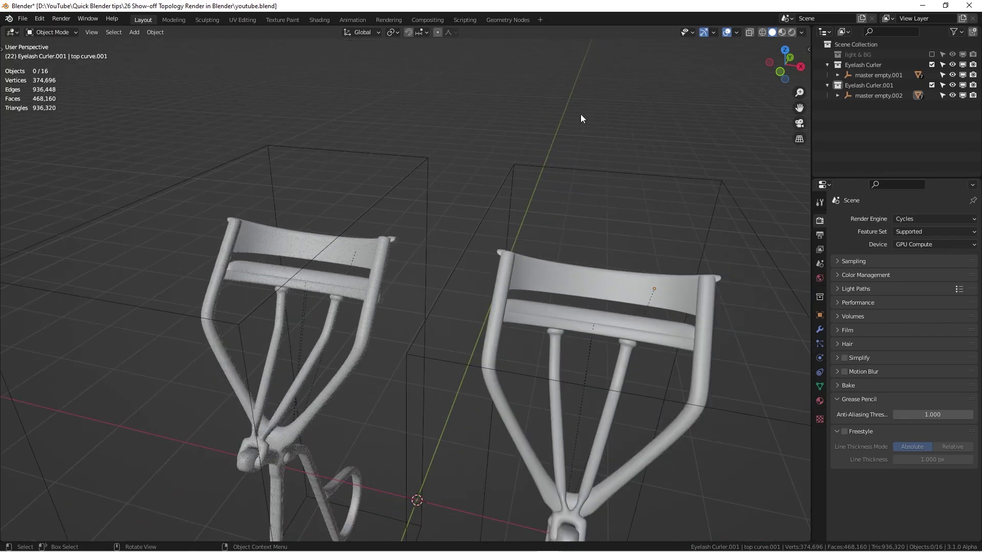
Step: Switch the viewport to rendered shading and inspect the wireframe lines on the first curler's head up close
left_click(792, 33)
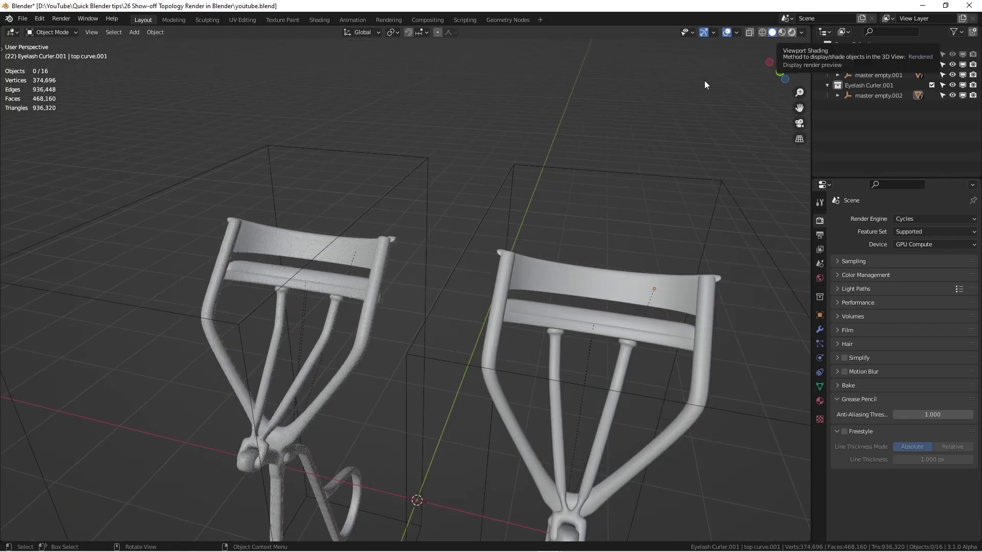
scroll(360, 266, "up", 6)
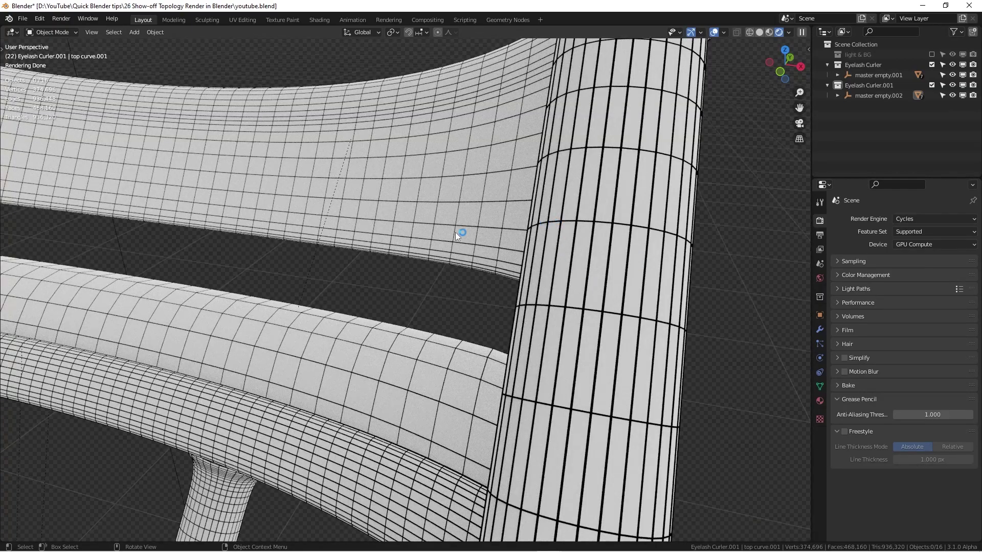
scroll(461, 365, "down", 3)
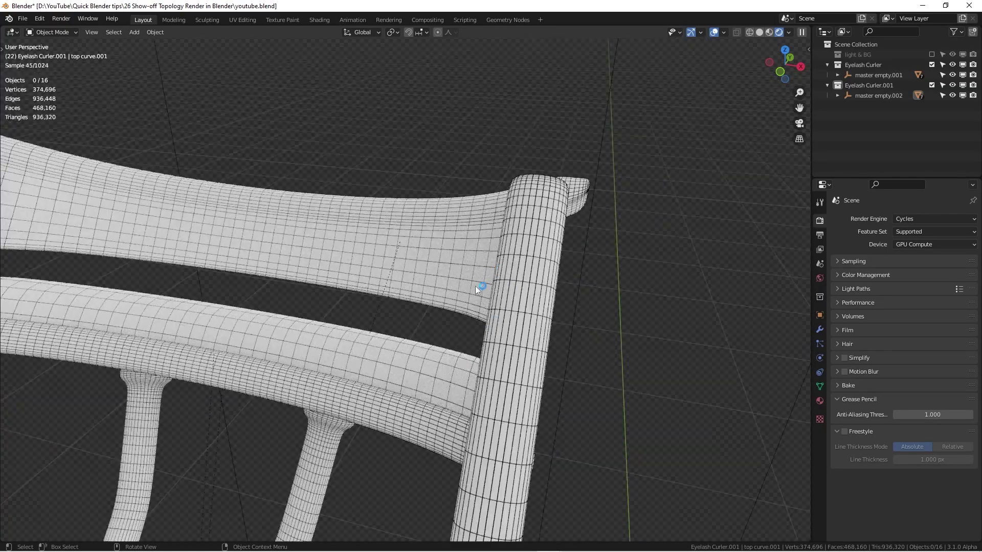
scroll(475, 287, "down", 2)
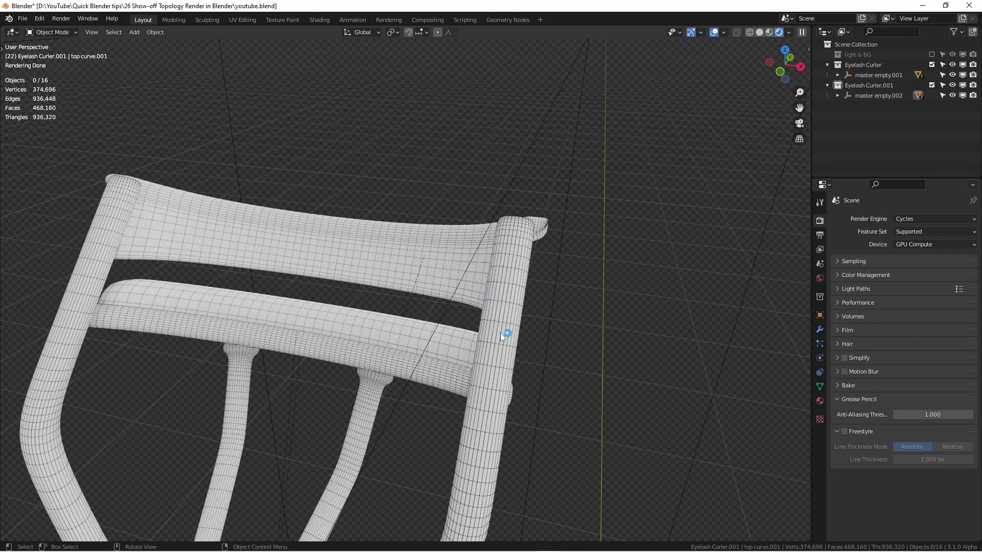
scroll(520, 227, "up", 3)
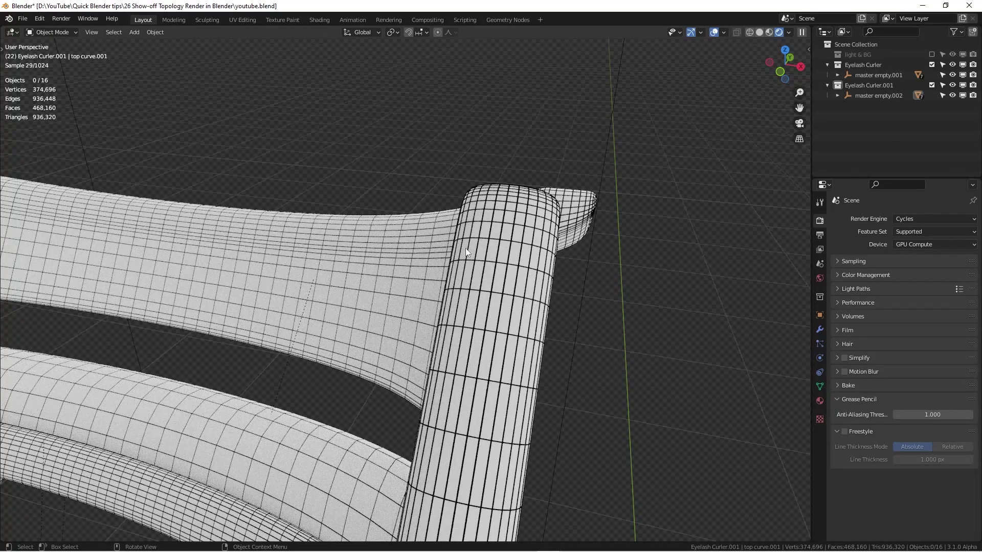
scroll(466, 251, "up", 2)
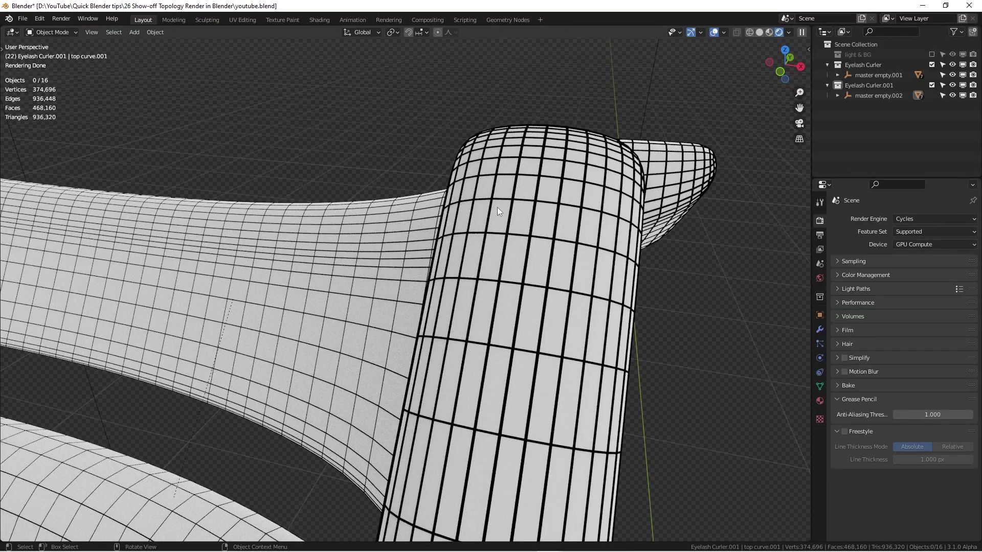
scroll(434, 355, "down", 5)
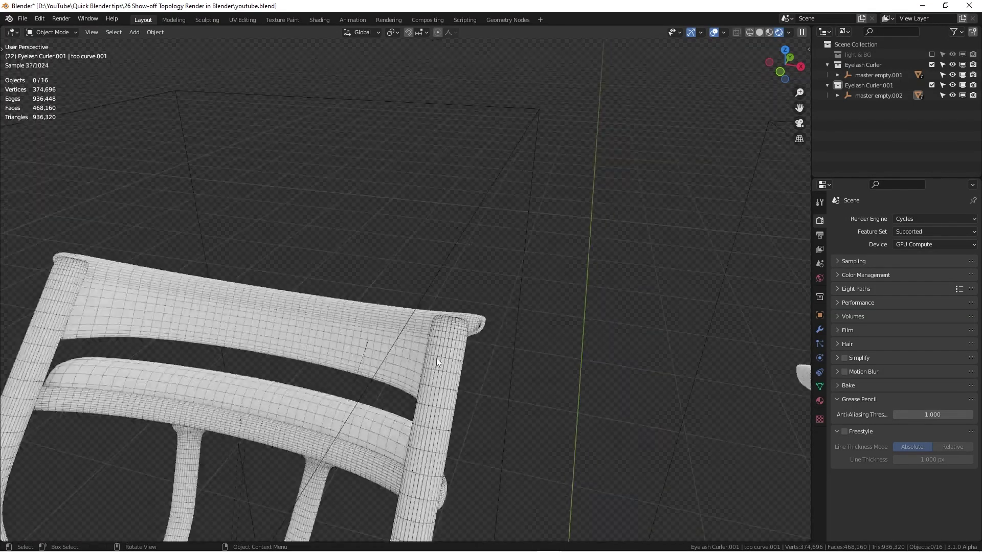
Step: Compare the rendered wireframed curler with the plain clay curler, checking the support arms and head from several angles
middle_click_drag(437, 358, 296, 220)
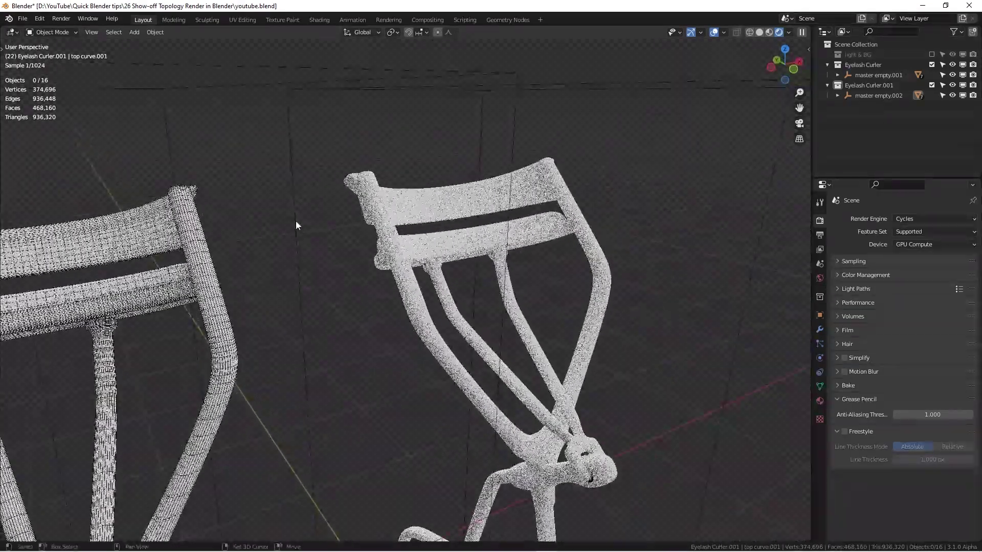
middle_click_drag(189, 353, 411, 228, "shift")
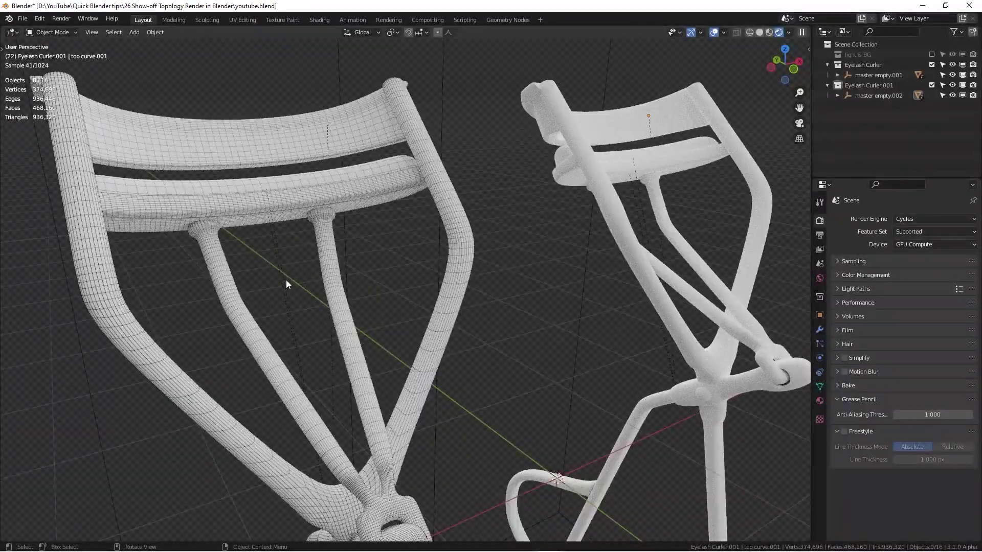
scroll(208, 253, "up", 5)
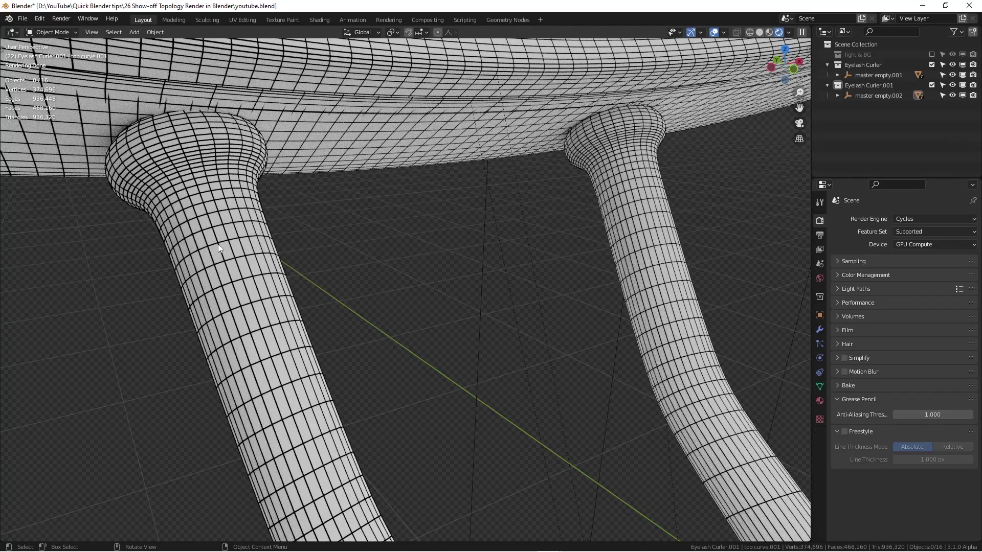
scroll(218, 244, "down", 6)
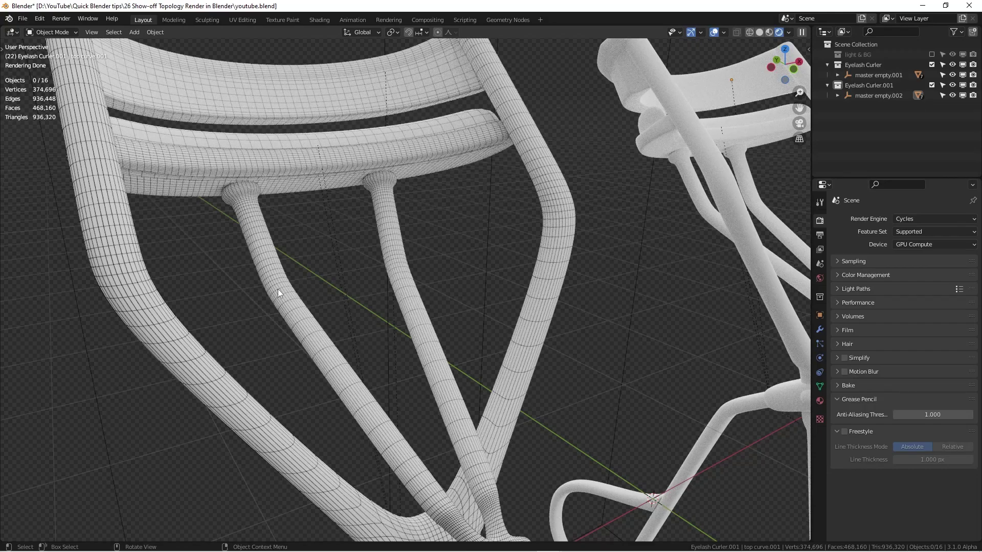
scroll(213, 286, "down", 6)
middle_click_drag(266, 270, 268, 312)
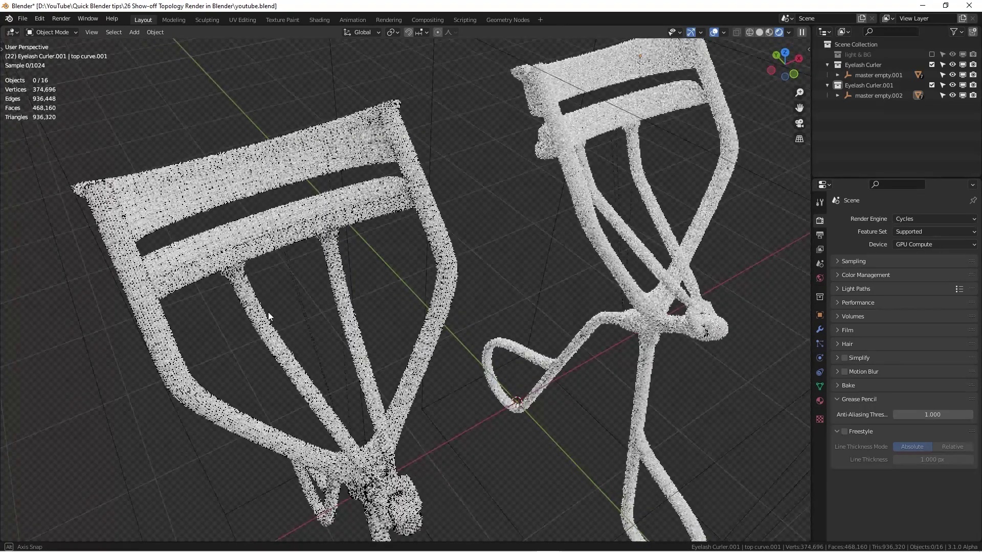
scroll(268, 312, "up", 8)
scroll(499, 247, "down", 8)
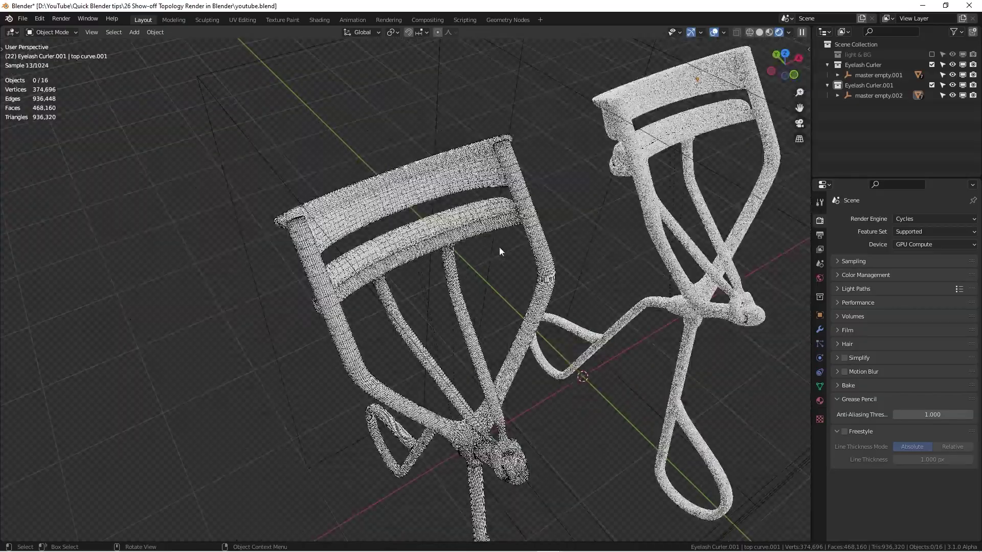
middle_click_drag(499, 247, 222, 183)
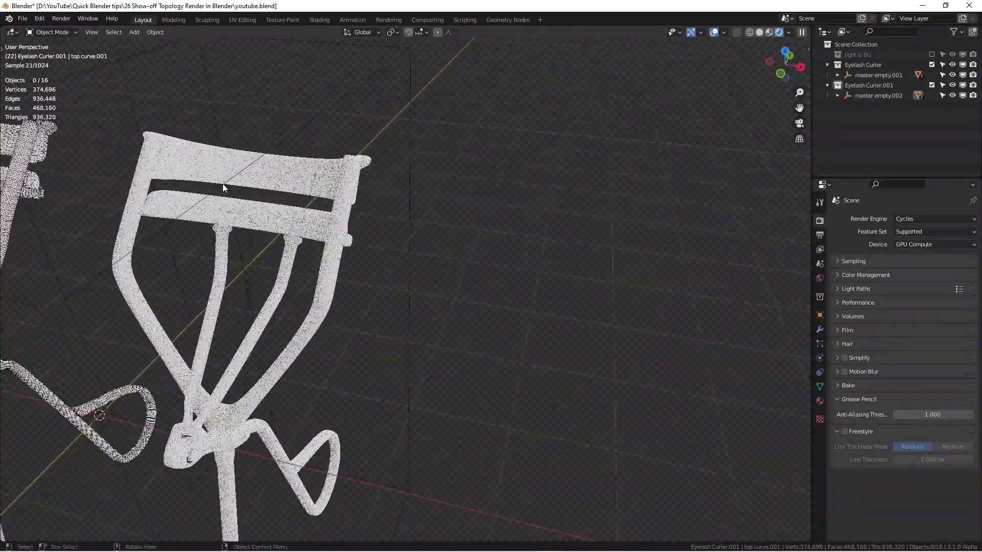
middle_click_drag(286, 195, 405, 202)
scroll(345, 205, "down", 4)
scroll(321, 214, "up", 4)
scroll(231, 234, "down", 4)
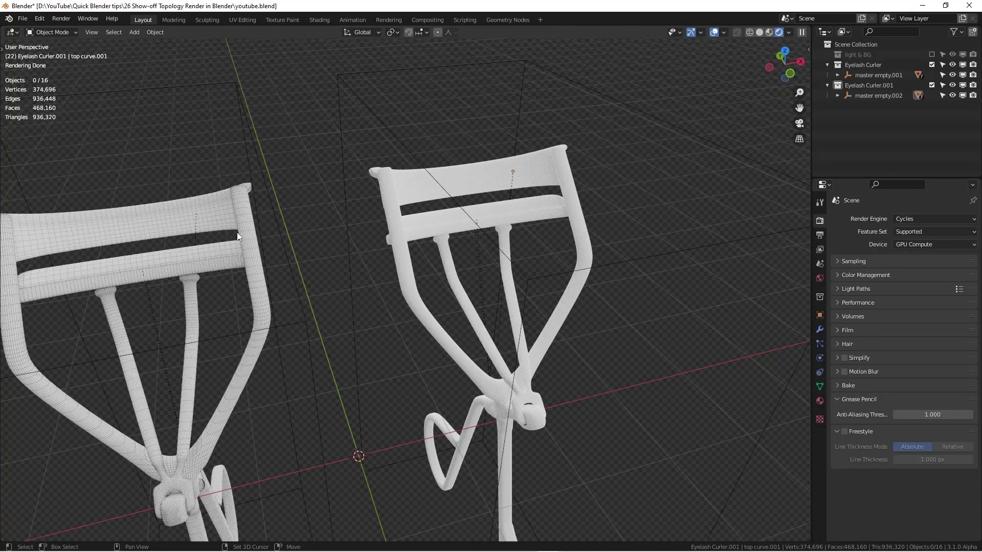
middle_click_drag(237, 233, 376, 216)
scroll(376, 216, "up", 3)
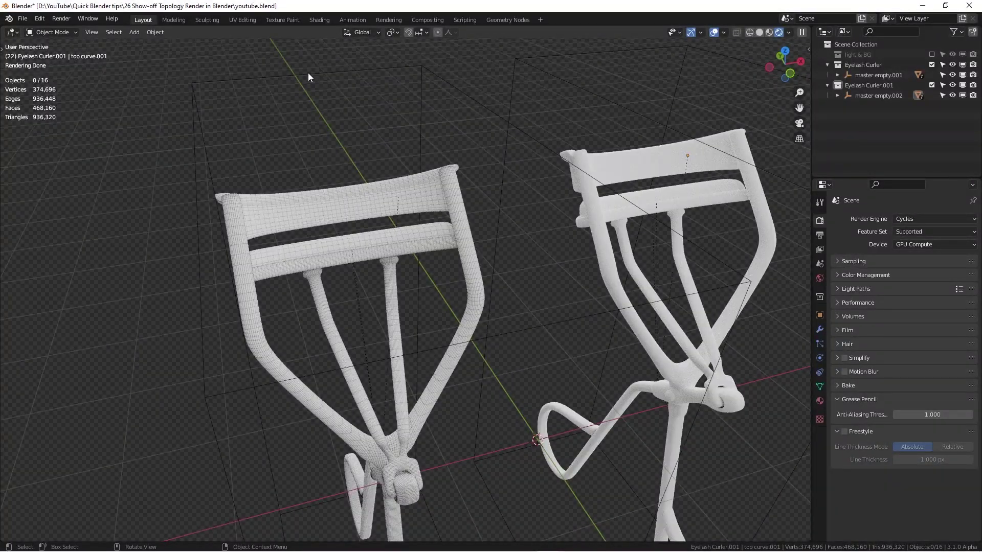
Step: Switch to the Shading workspace, enlarge the node editors and select the plain curler's lower curve object
left_click(319, 20)
scroll(468, 174, "up", 4)
middle_click_drag(468, 174, 174, 93, "shift")
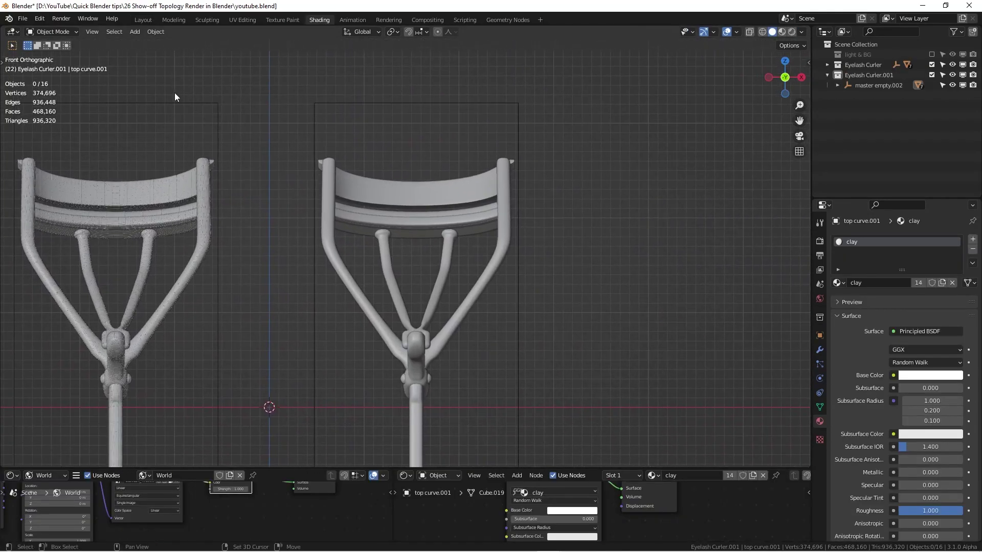
left_click(423, 192)
left_click_drag(607, 469, 607, 264)
scroll(468, 128, "up", 2)
middle_click_drag(475, 124, 465, 128)
left_click(473, 127)
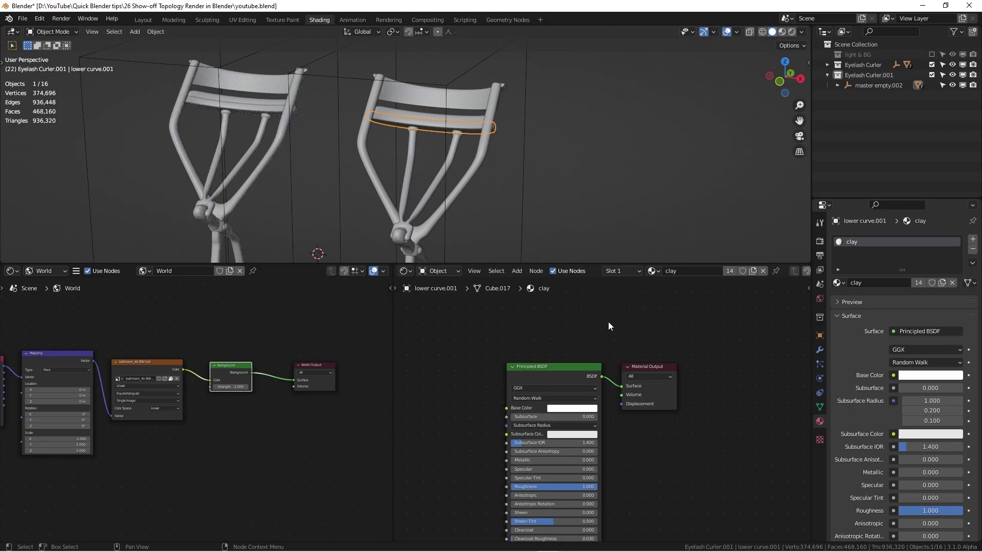
Step: Examine the clay material's Principled BSDF settings in a maximized shader editor, including base color, specular and roughness
scroll(609, 327, "down", 4)
middle_click_drag(624, 297, 650, 277)
scroll(632, 323, "up", 9)
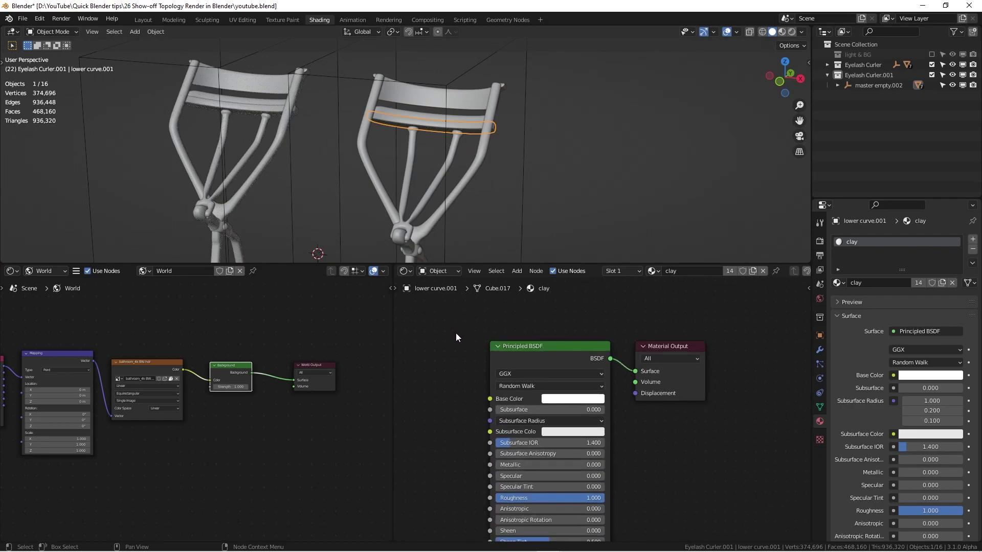
key("ctrl+space")
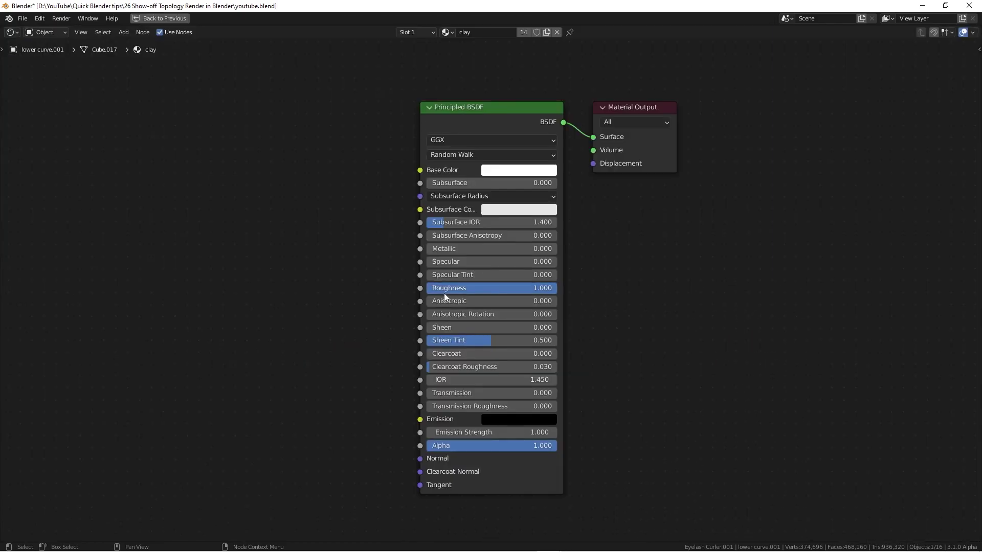
left_click(506, 170)
left_click(552, 171)
key("ctrl+space")
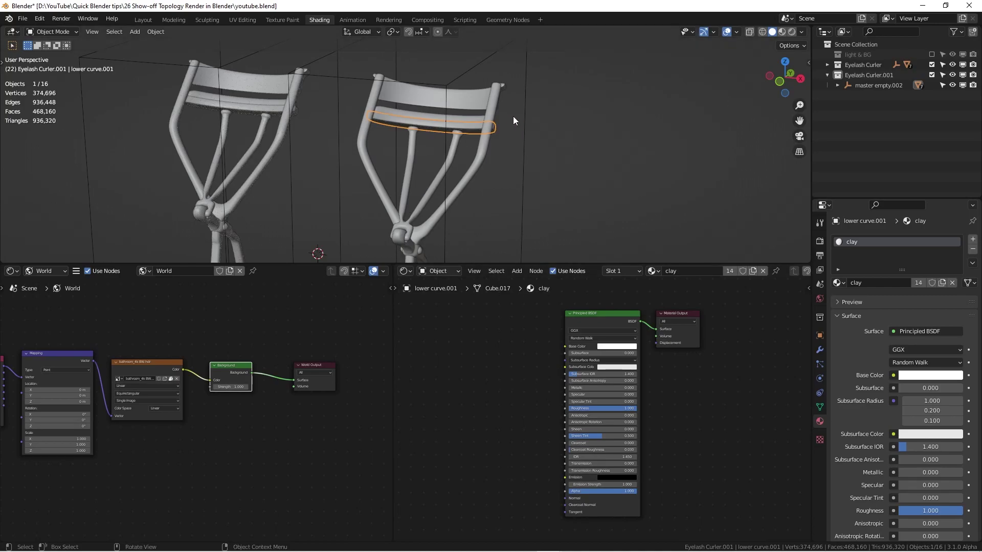
Step: Show the Shading viewport in rendered mode and review the World node setup with its bathroom environment texture
left_click(792, 32)
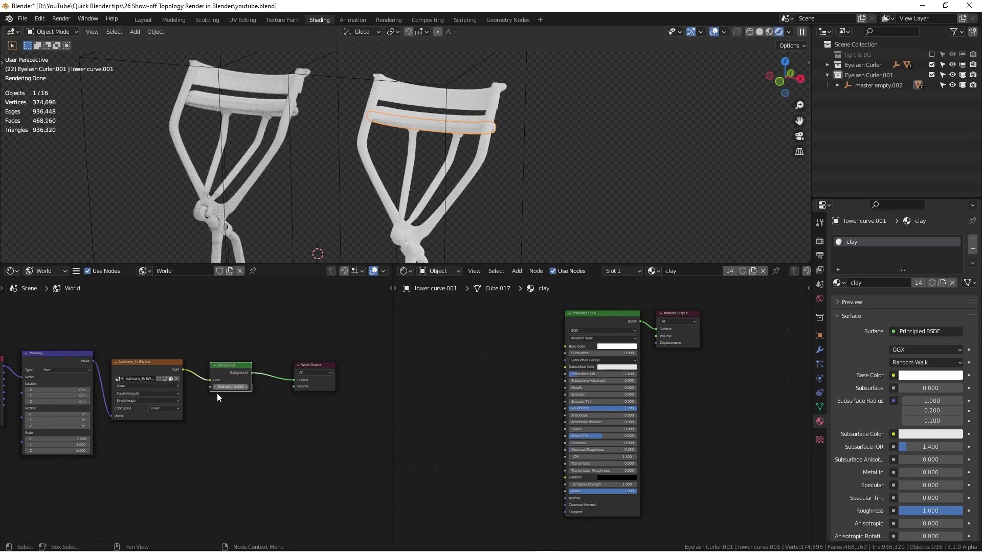
scroll(165, 369, "down", 3)
middle_click_drag(167, 370, 165, 390)
scroll(245, 352, "up", 4)
scroll(247, 349, "down", 1)
scroll(434, 133, "up", 2)
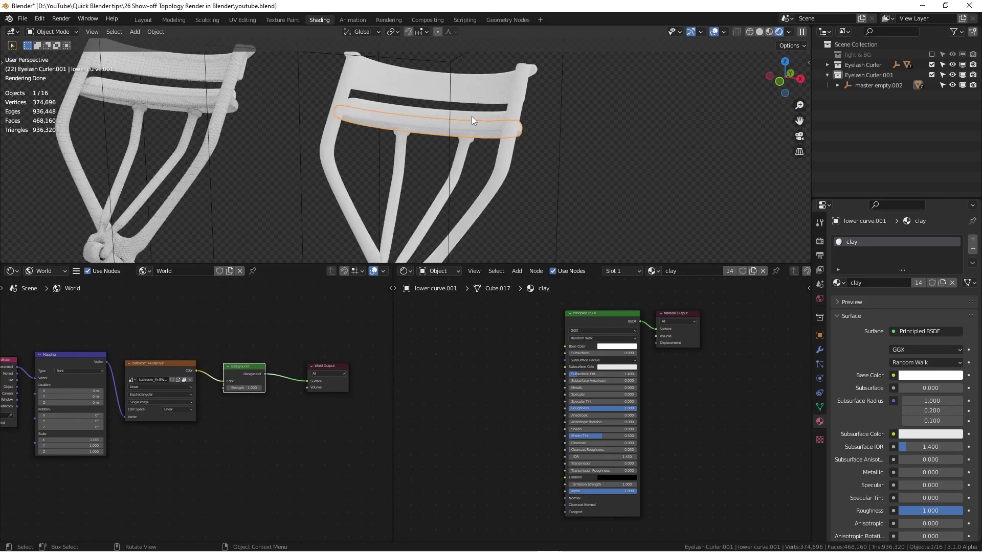
Step: Inspect the rendered clay shading on the plain curler's head from above and close up
middle_click_drag(471, 115, 468, 165)
scroll(479, 133, "up", 3)
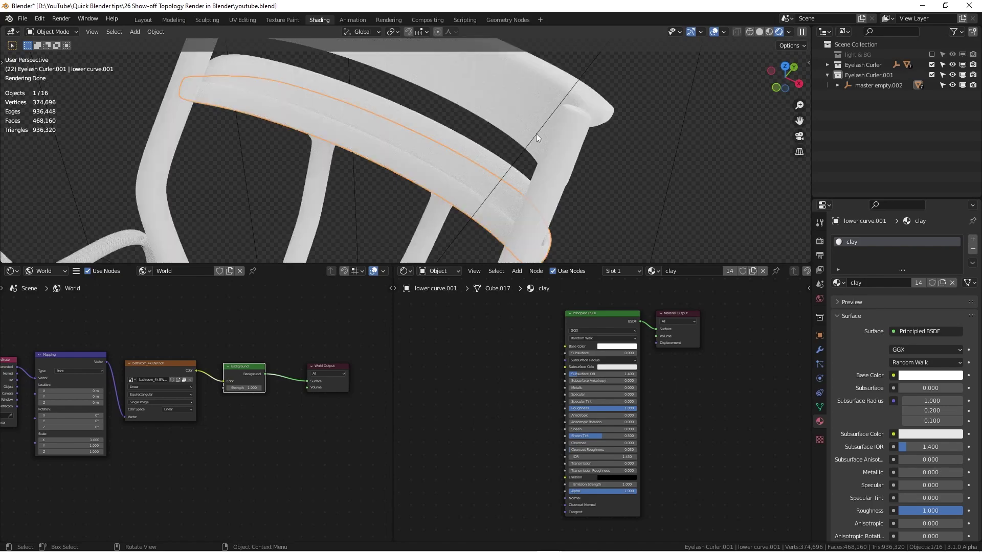
scroll(588, 145, "down", 1)
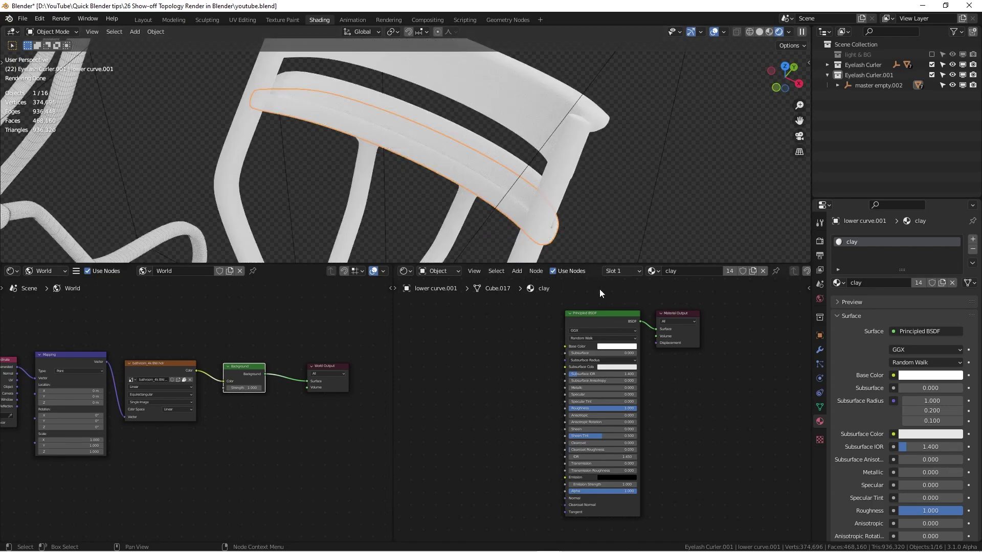
scroll(554, 186, "down", 4)
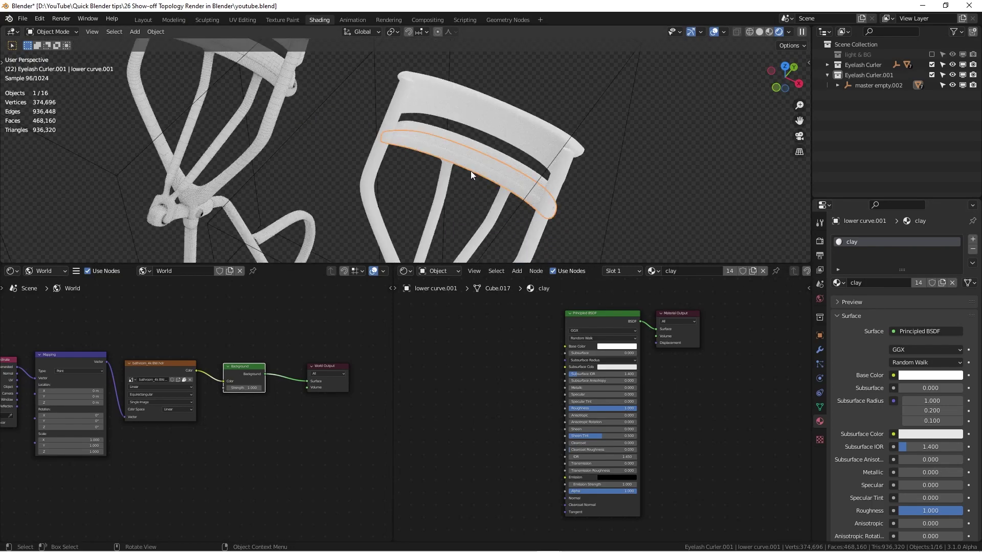
Step: Select the plain curler's rubber curve and display its Subdivision modifier settings
scroll(483, 129, "up", 6)
left_click(484, 129)
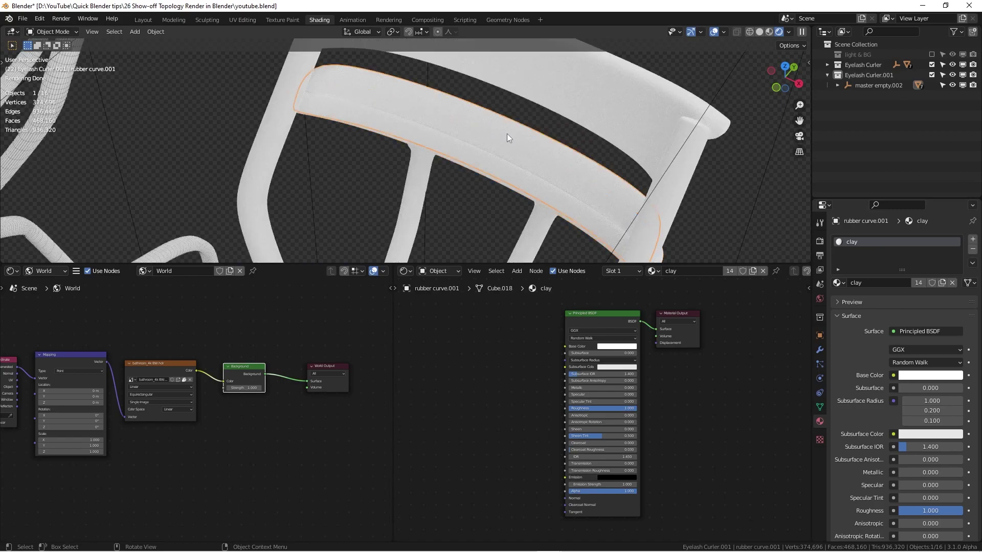
scroll(508, 134, "down", 3)
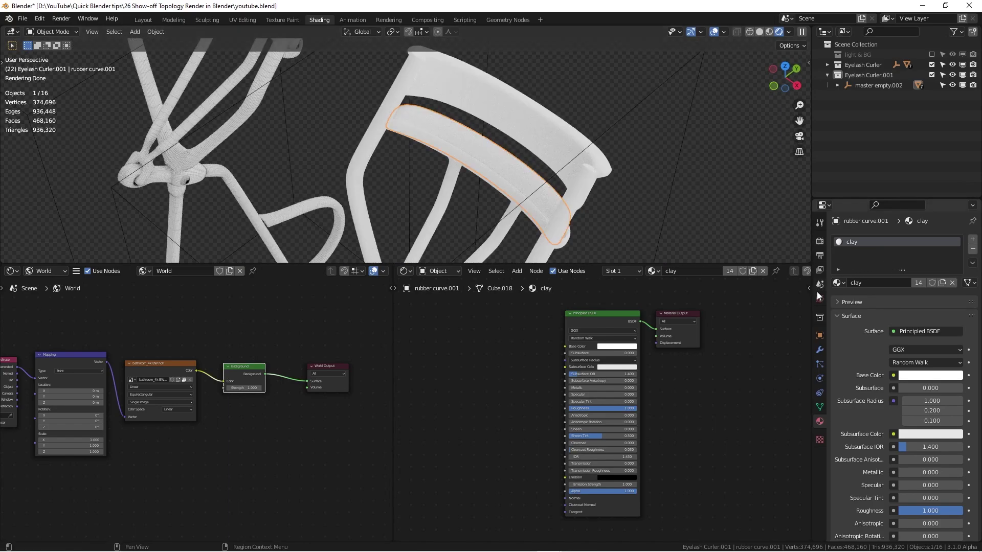
left_click(821, 350)
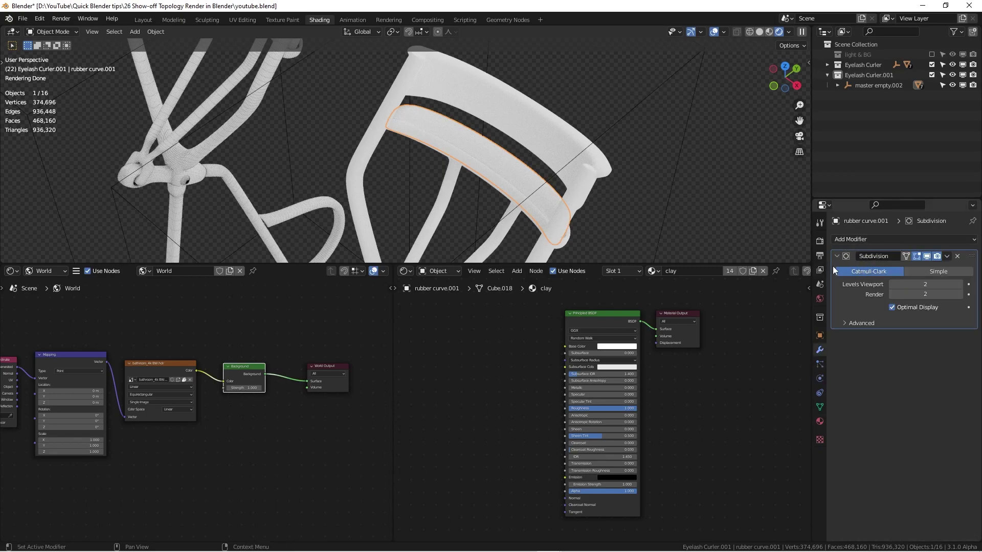
middle_click_drag(526, 214, 542, 158)
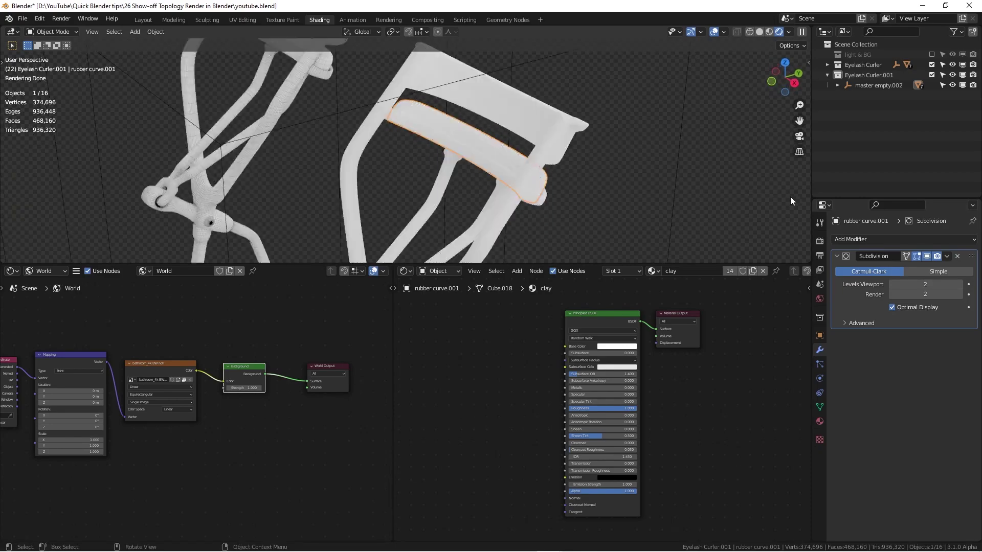
Step: Add a Wireframe modifier to the rubber curve below its Subdivision modifier and inspect the generated lattice up close
left_click(889, 239)
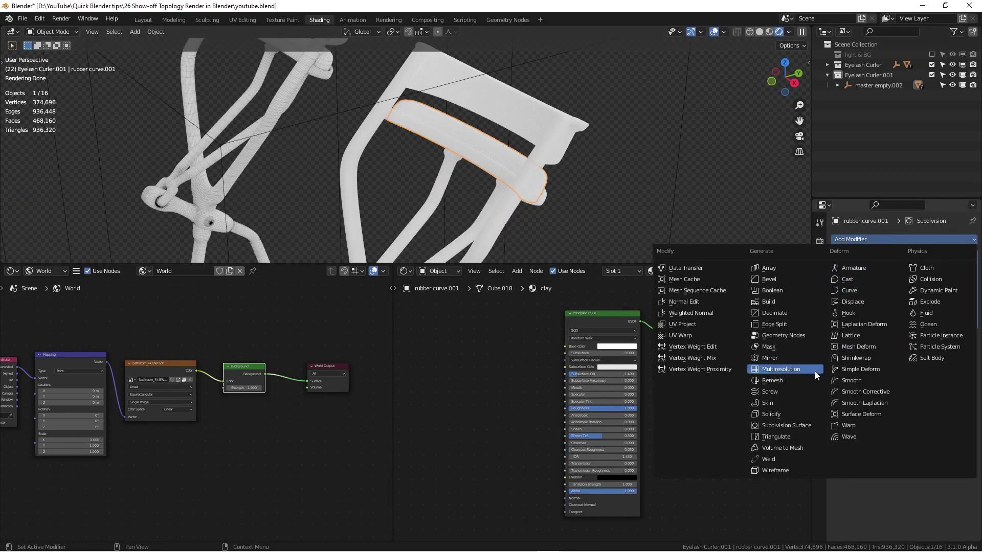
left_click(780, 472)
scroll(486, 138, "up", 8)
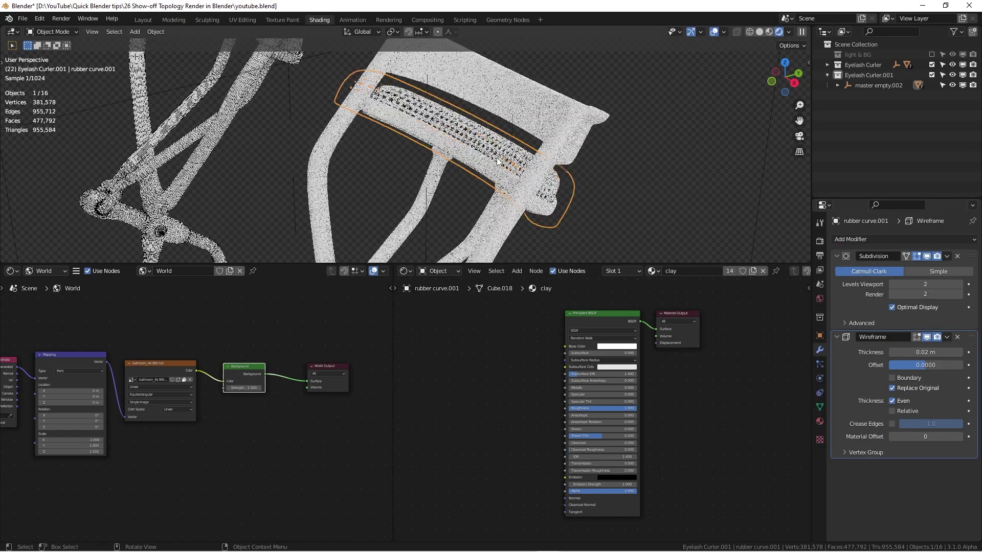
scroll(499, 145, "down", 4)
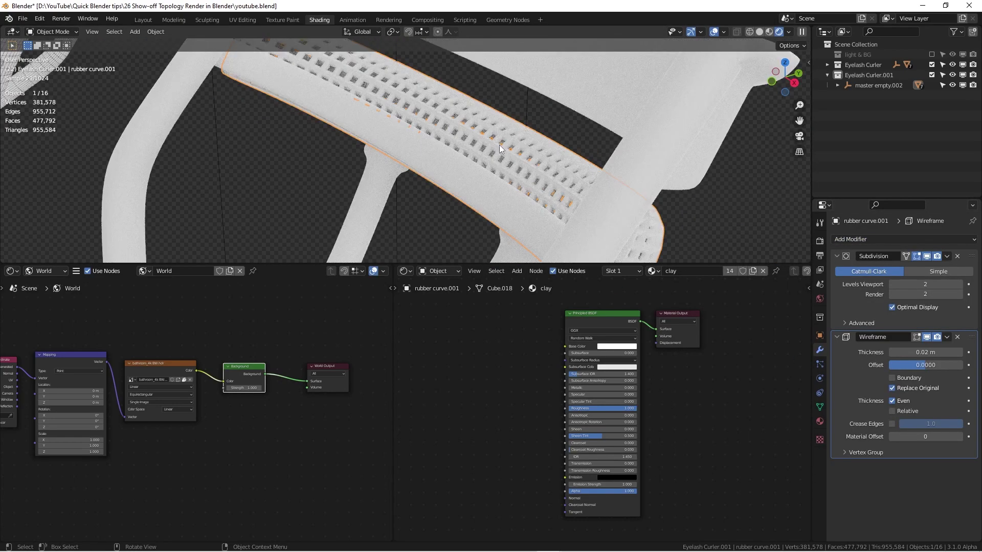
scroll(499, 144, "up", 4)
middle_click_drag(499, 144, 434, 200)
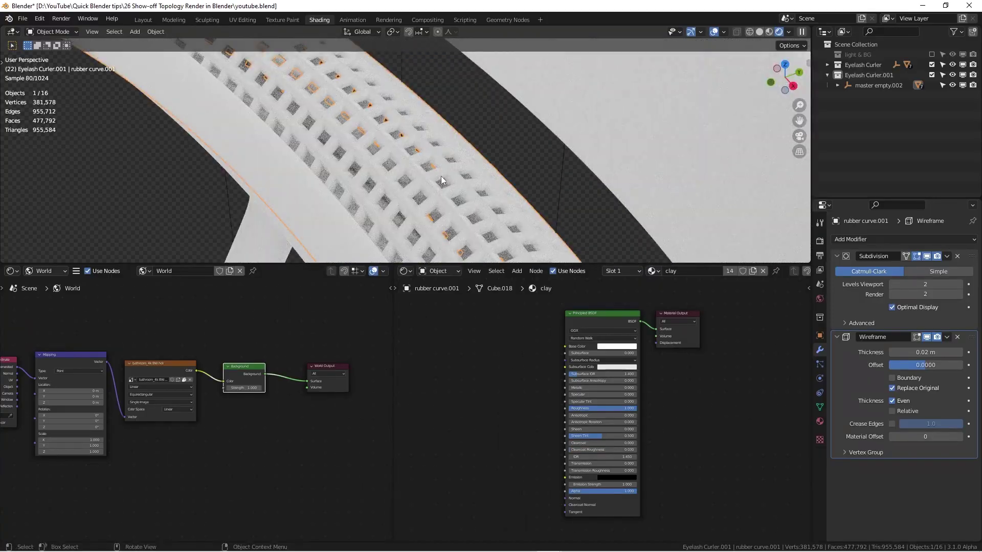
scroll(441, 176, "up", 3)
scroll(427, 204, "down", 3)
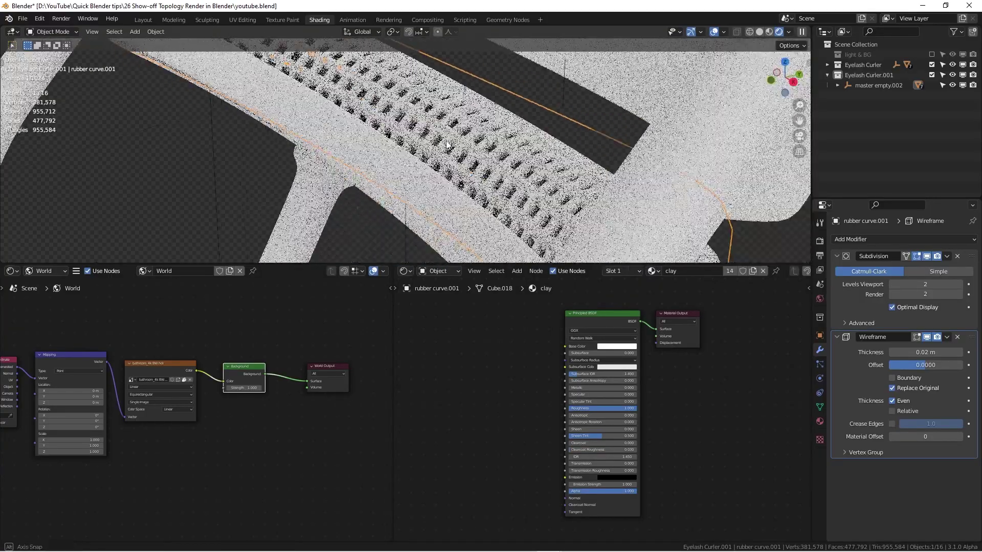
middle_click_drag(428, 205, 447, 143)
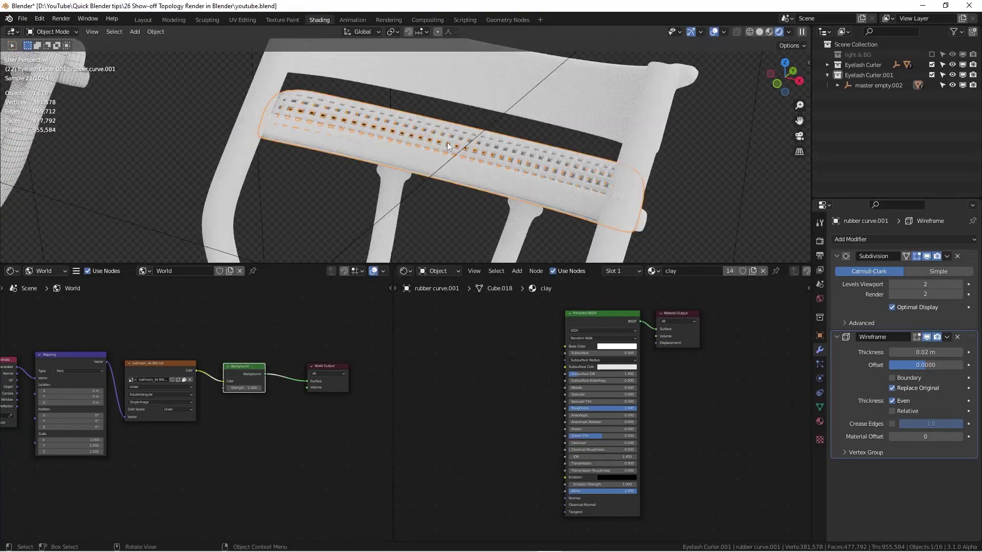
scroll(447, 142, "up", 4)
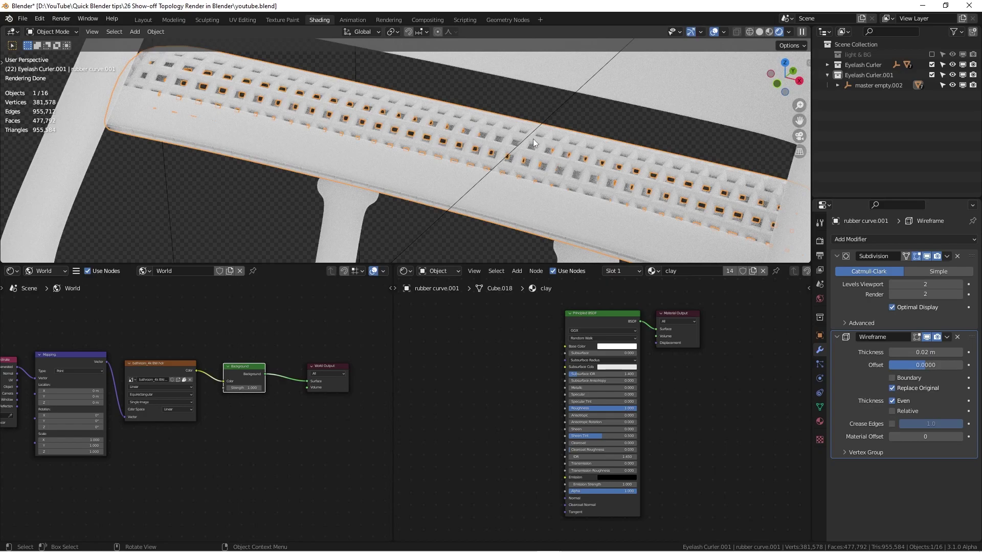
Step: Turn off Replace Original in the Wireframe modifier to keep the rubber curve's surface, and check the combined geometry up close
left_click(893, 388)
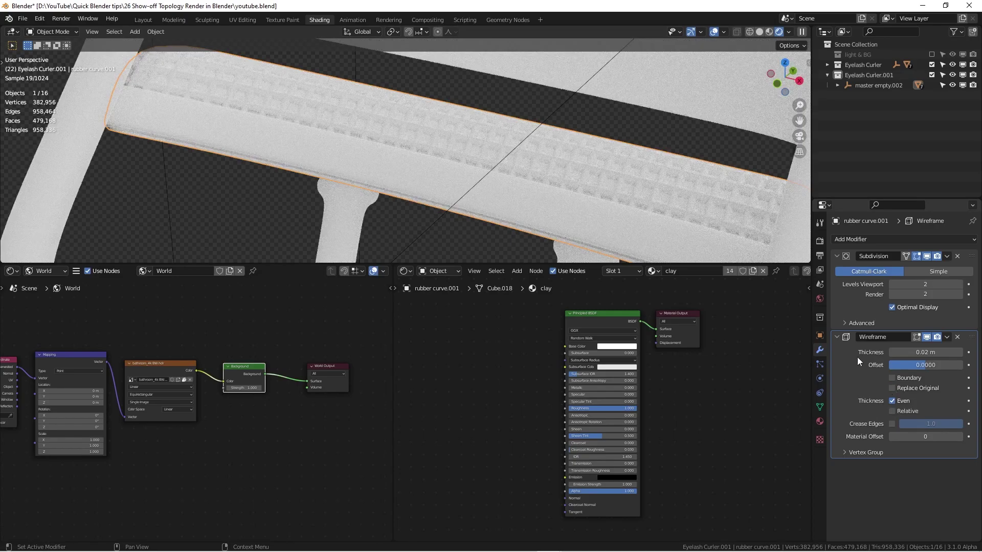
scroll(538, 148, "up", 4)
scroll(535, 176, "up", 2)
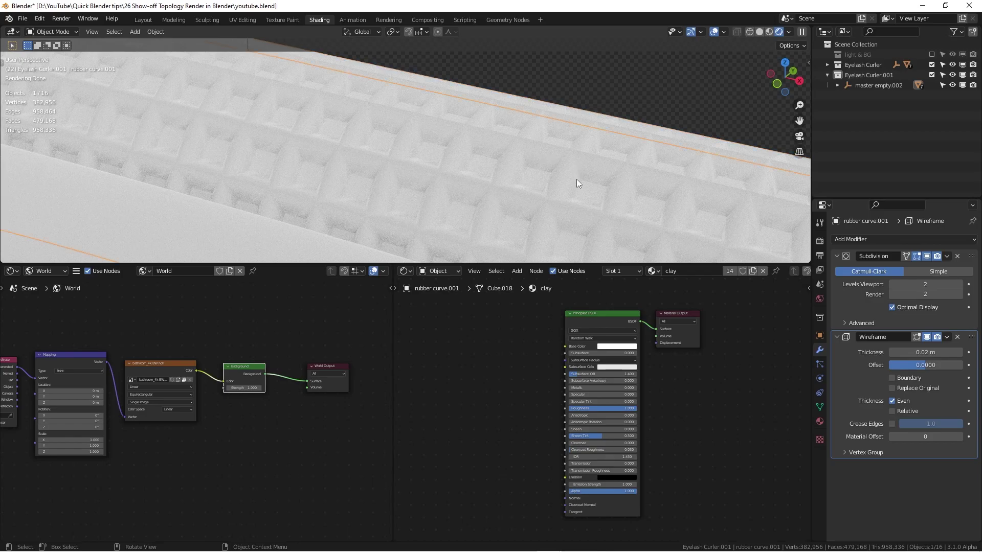
scroll(576, 180, "down", 2)
scroll(518, 182, "down", 1)
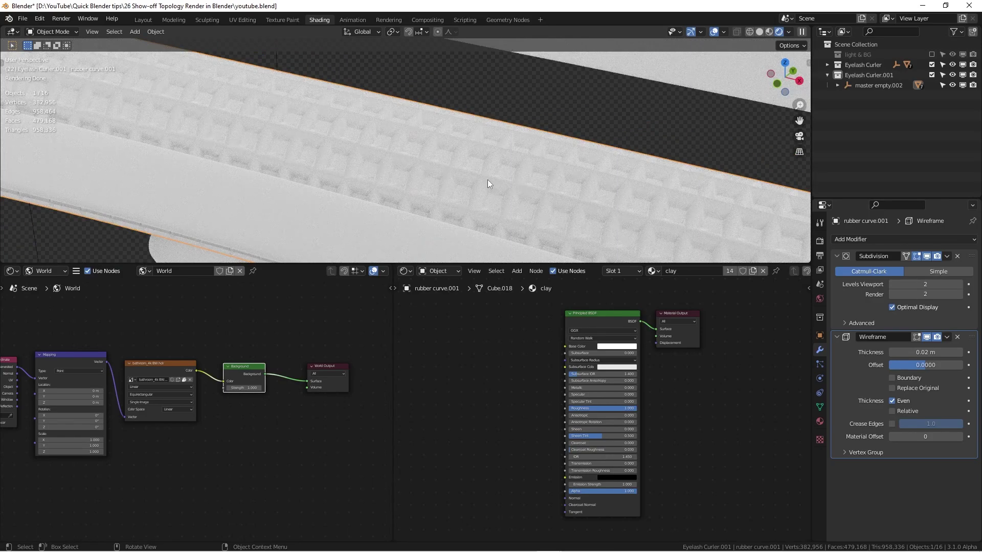
Step: Set the Wireframe modifier's thickness to 0.001 m
left_click(913, 352)
left_click(904, 352)
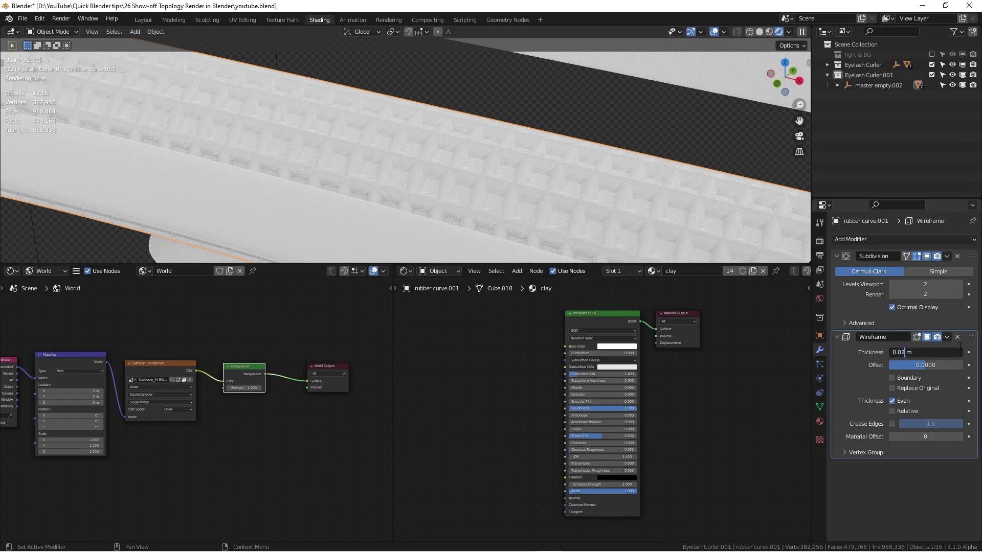
key("BackSpace")
type("01")
key("Return")
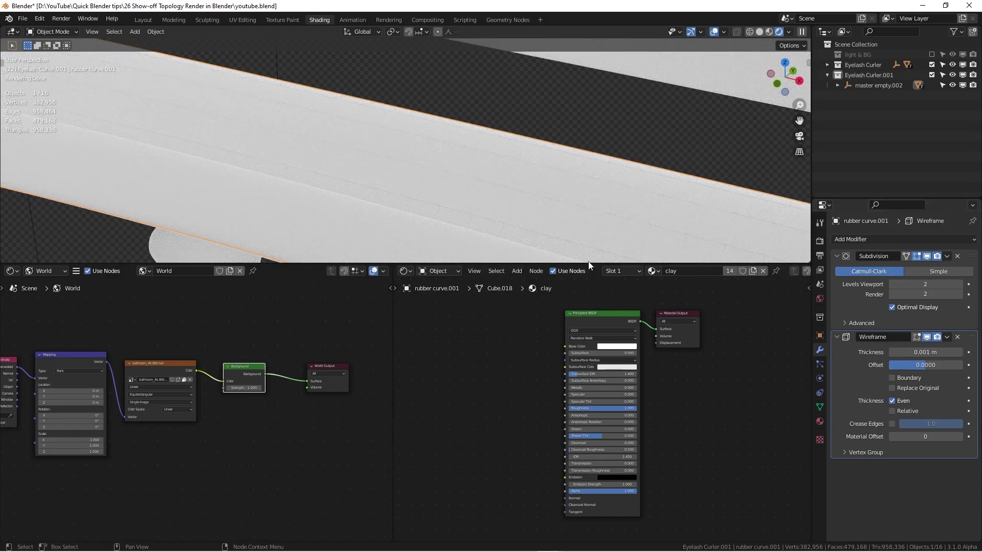
Step: Examine the rubber curve's thin wireframe lines in solid shading, and compare them with rendered shading in an enlarged viewport
middle_click_drag(589, 262, 526, 185)
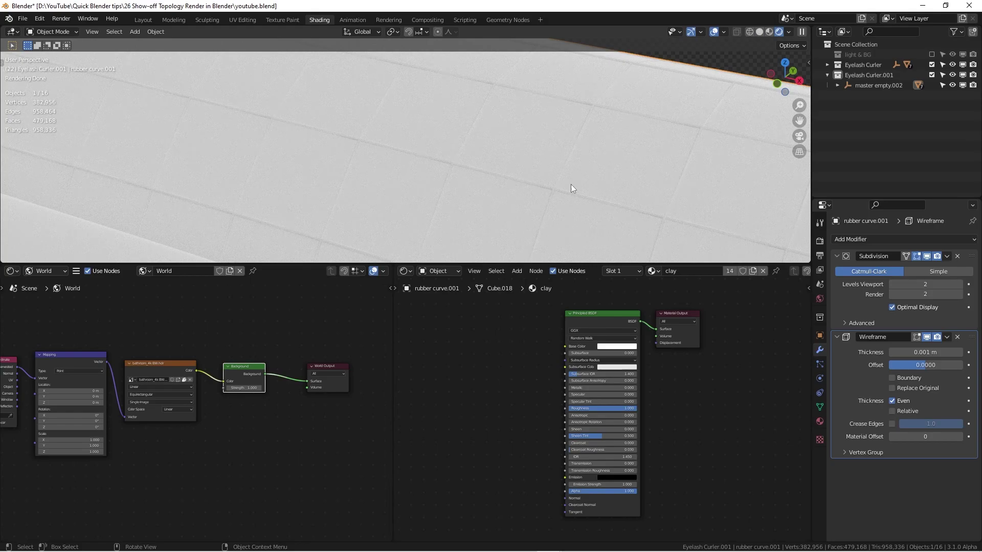
left_click(761, 31)
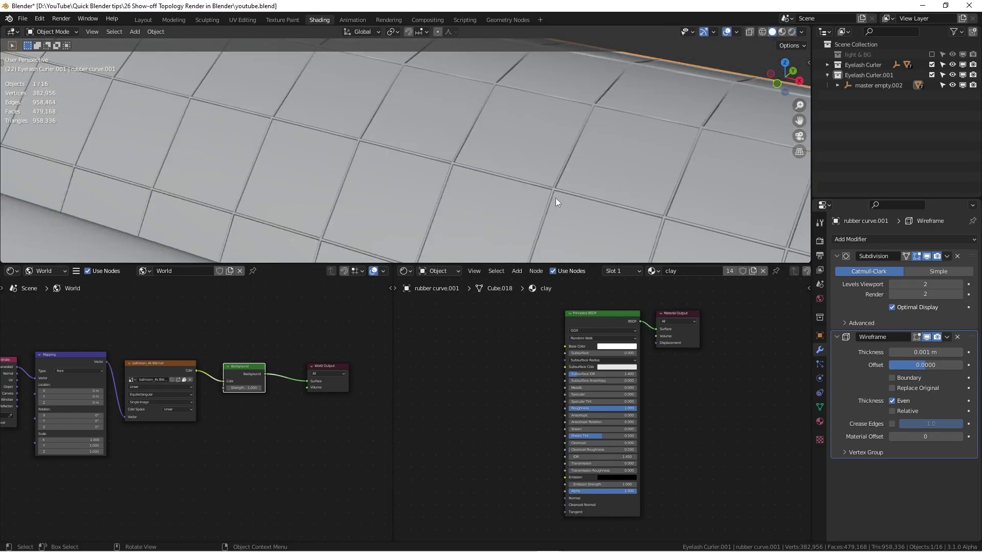
scroll(560, 164, "down", 2)
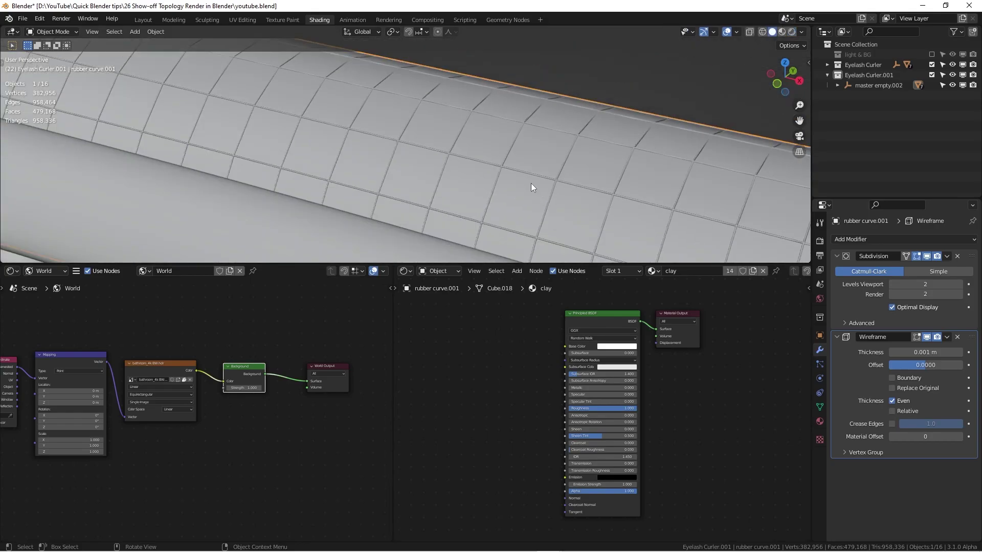
scroll(547, 179, "down", 6)
middle_click_drag(558, 175, 599, 219)
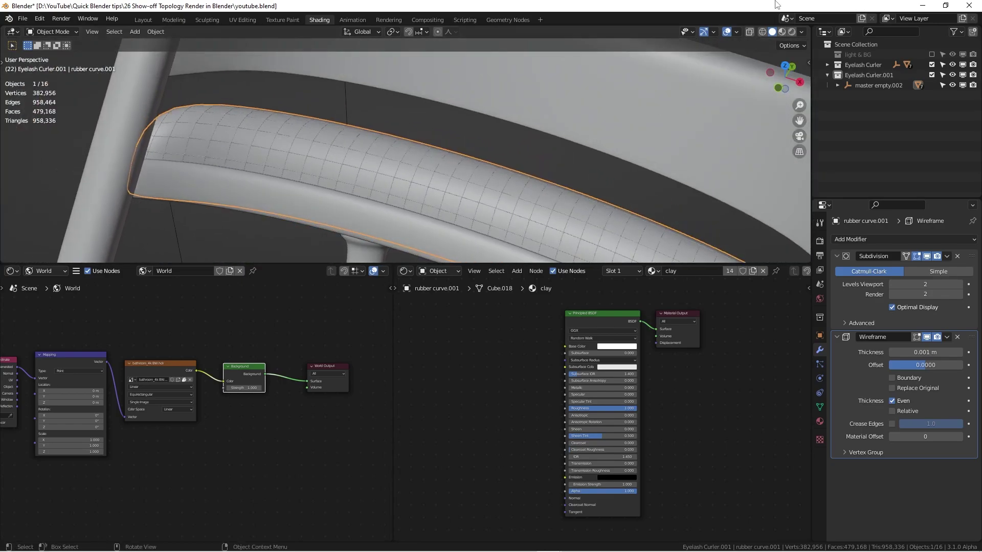
left_click(792, 32)
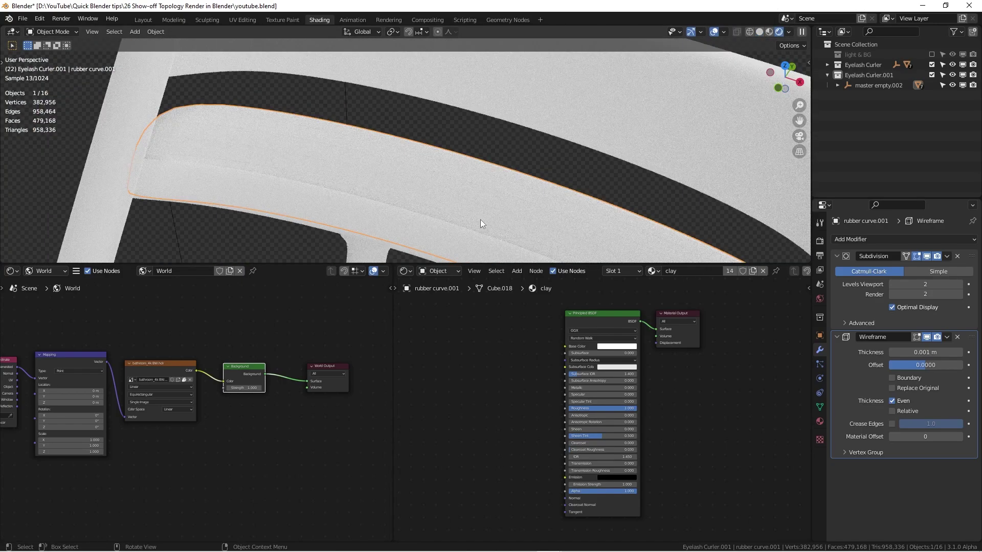
scroll(516, 198, "down", 4)
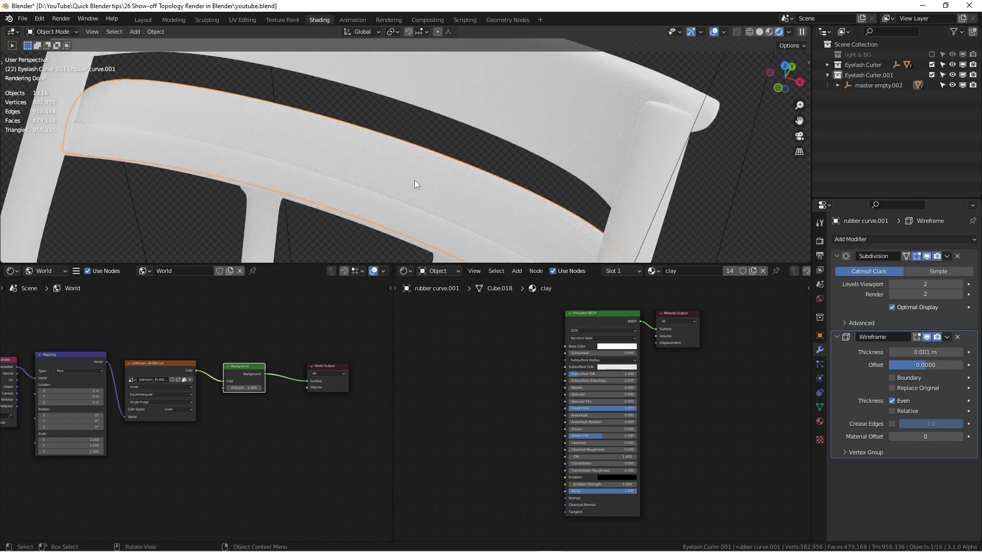
left_click_drag(412, 265, 417, 398)
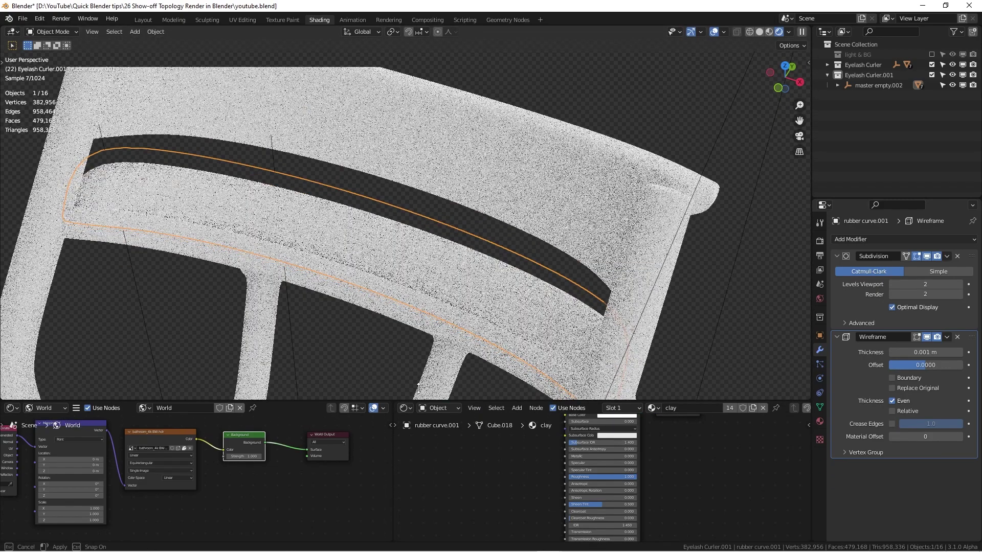
scroll(425, 237, "up", 3)
scroll(436, 207, "down", 3)
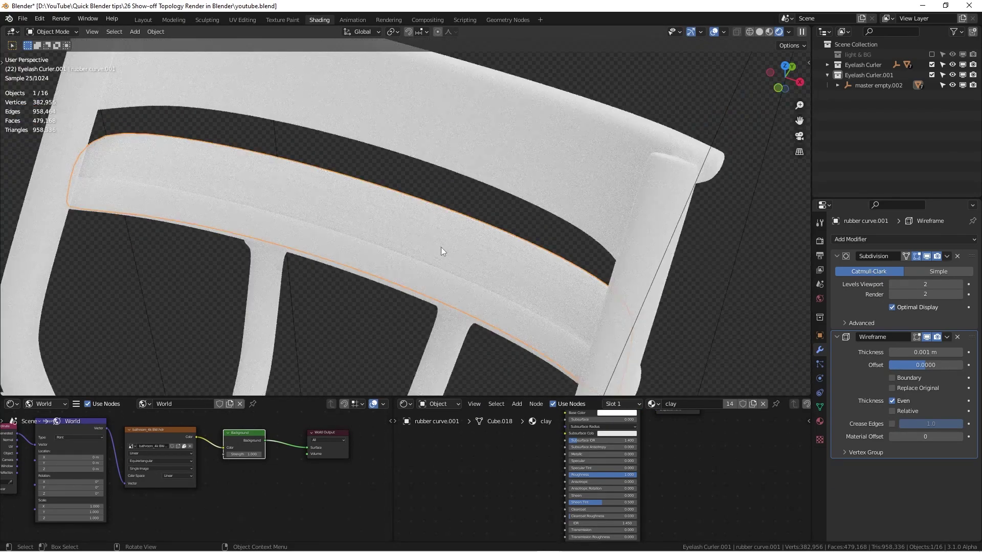
Step: Add a second material slot to the rubber curve and assign the existing "black line" material to it
left_click(819, 424)
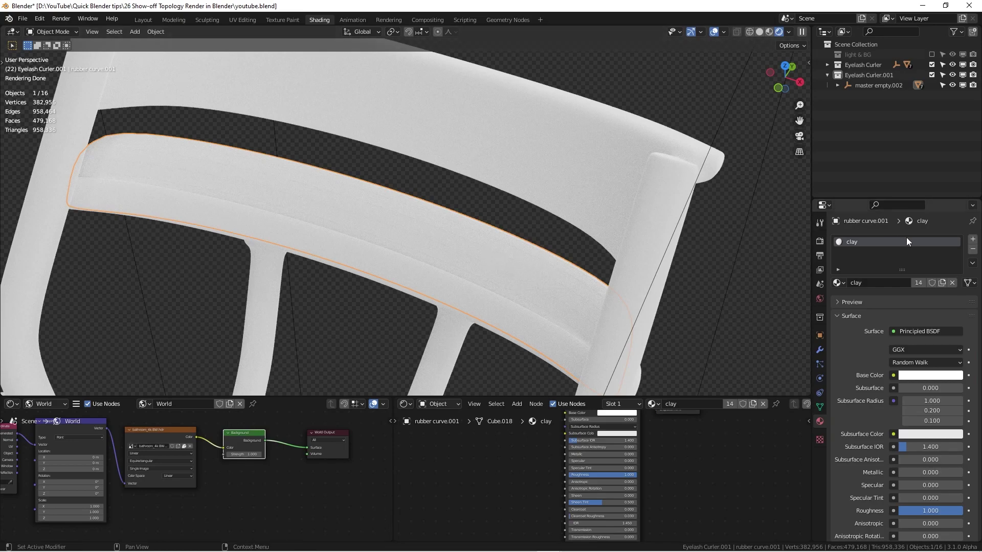
left_click(974, 239)
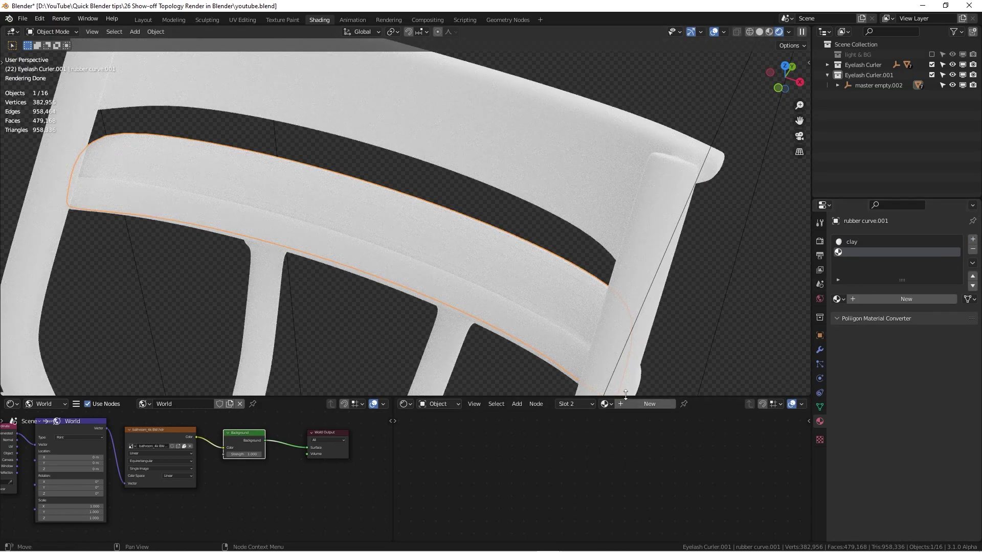
left_click_drag(614, 398, 606, 324)
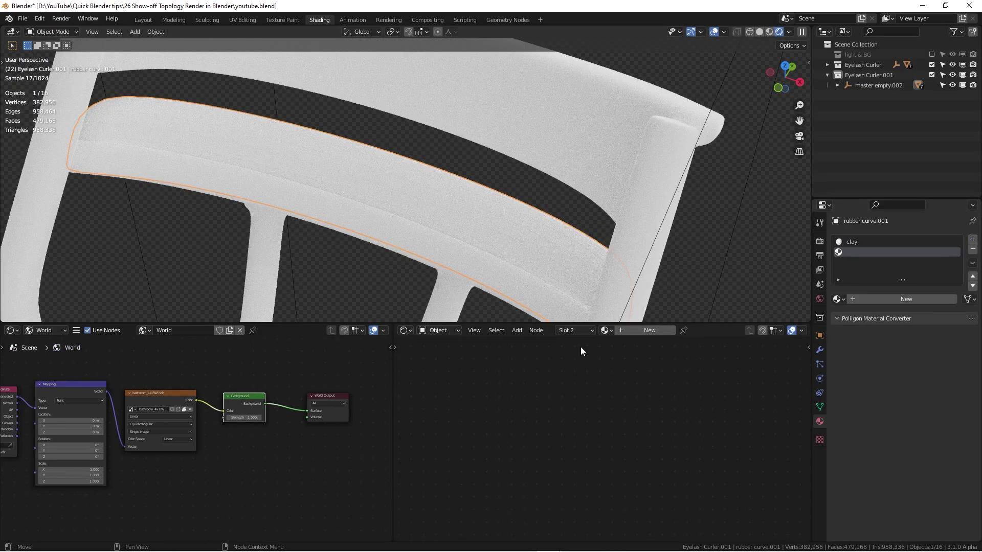
left_click(607, 331)
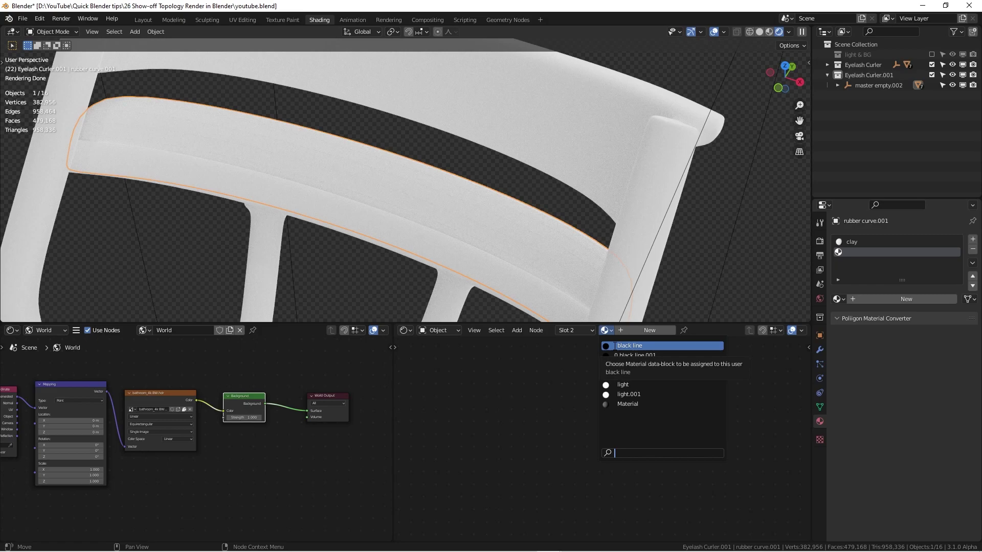
left_click(614, 347)
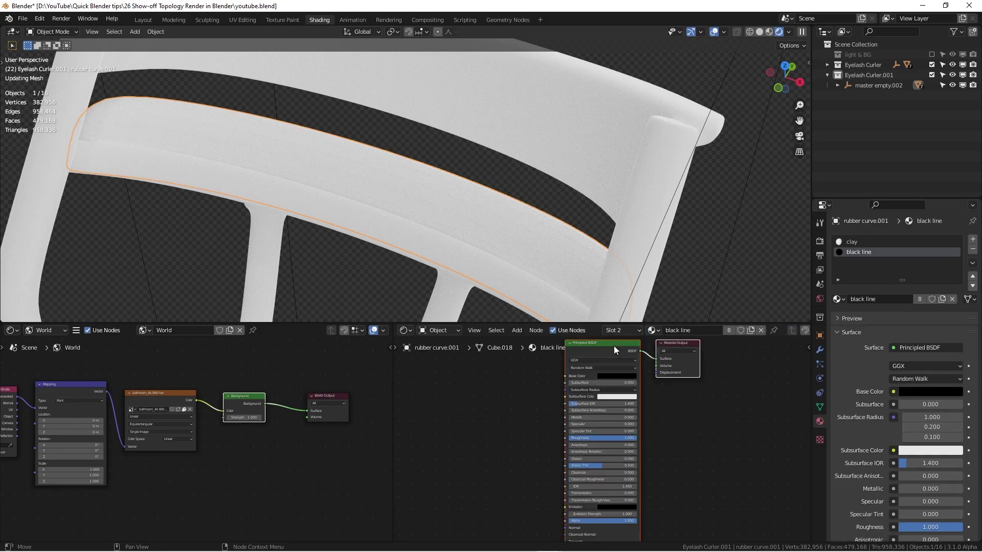
Step: Change the line material's Principled BSDF base color to a saturated dark blue in the maximized shader editor, and restore the layout
scroll(625, 438, "up", 8)
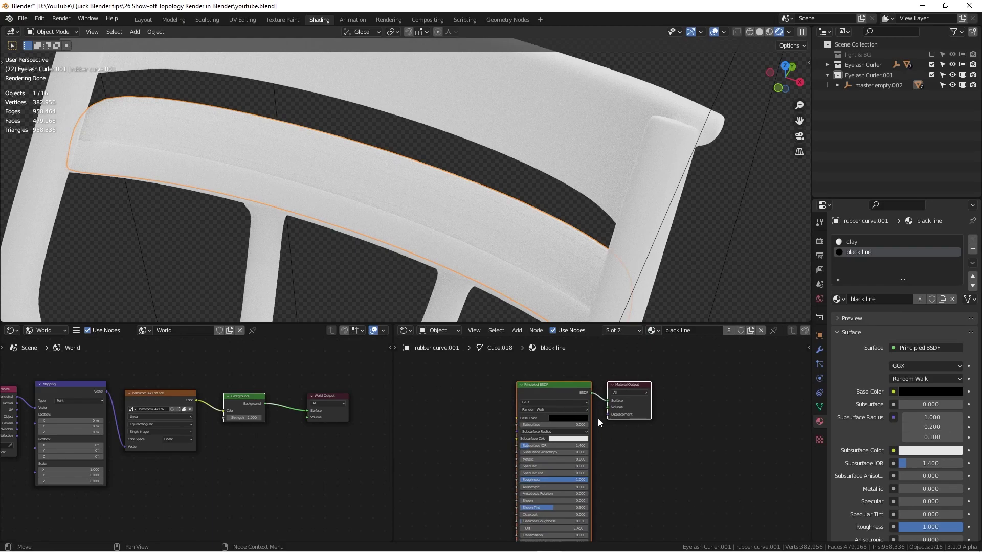
key("ctrl+space")
scroll(607, 409, "down", 4)
middle_click_drag(629, 347, 677, 230)
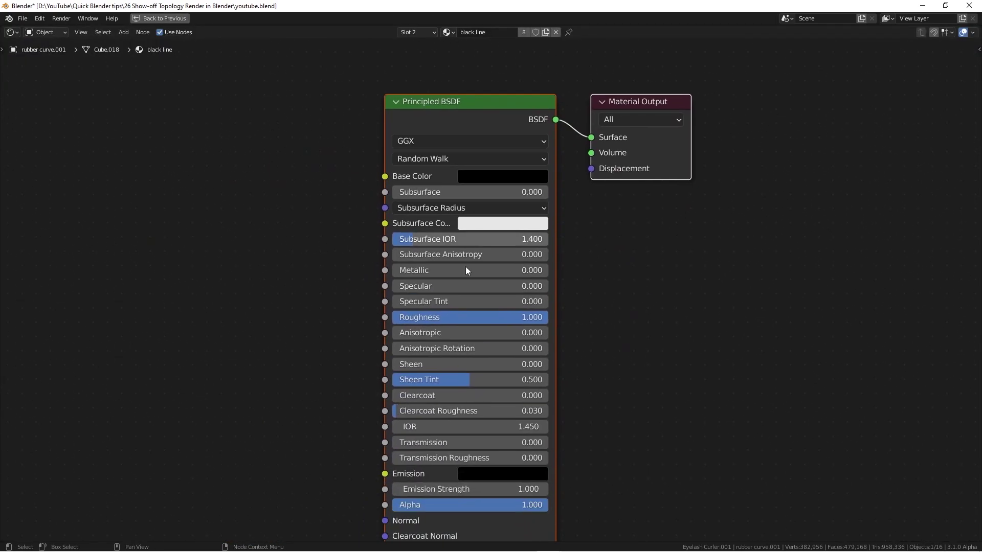
left_click(506, 180)
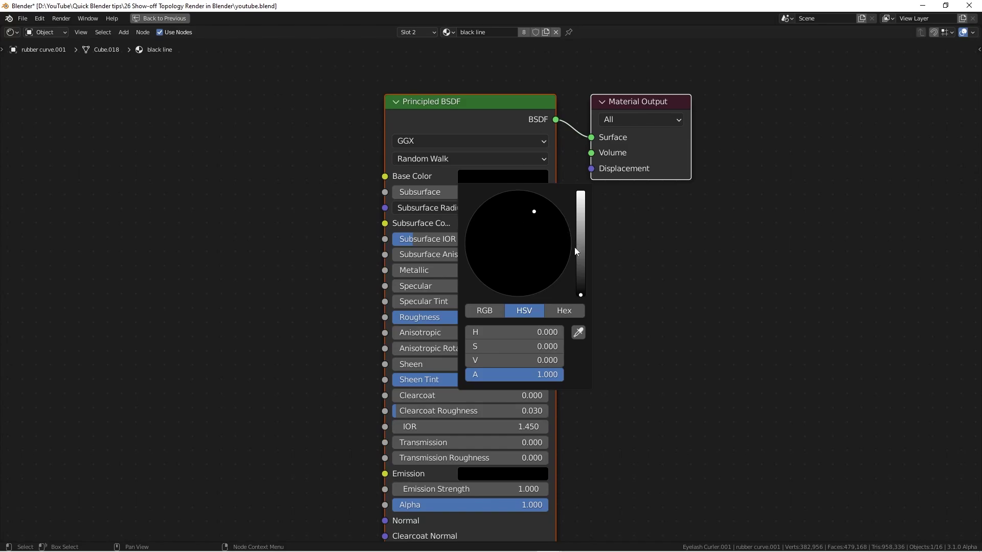
left_click_drag(580, 247, 553, 222)
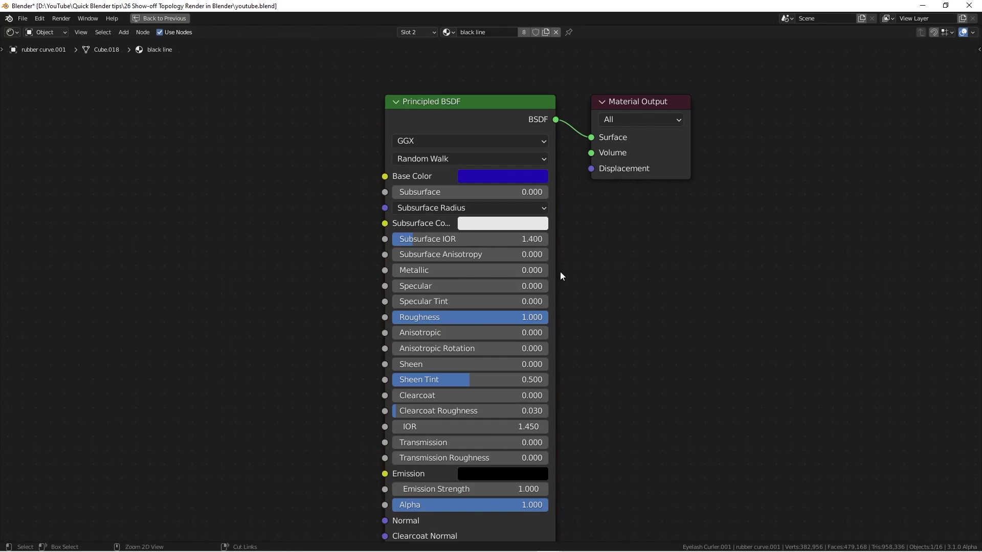
key("ctrl+space")
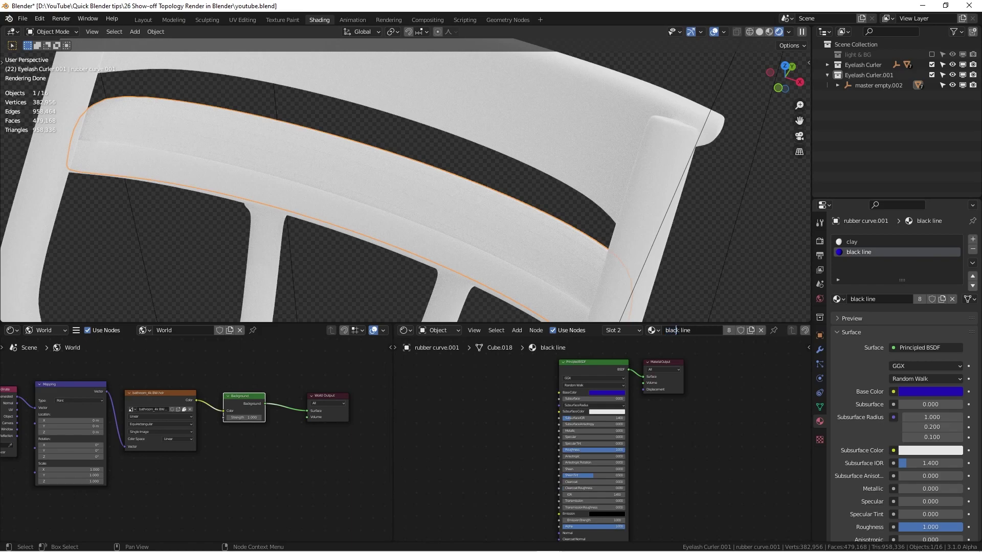
Step: Rename the rubber curve's second material to "blue line"
double_click(675, 330)
type("blue")
key("Return")
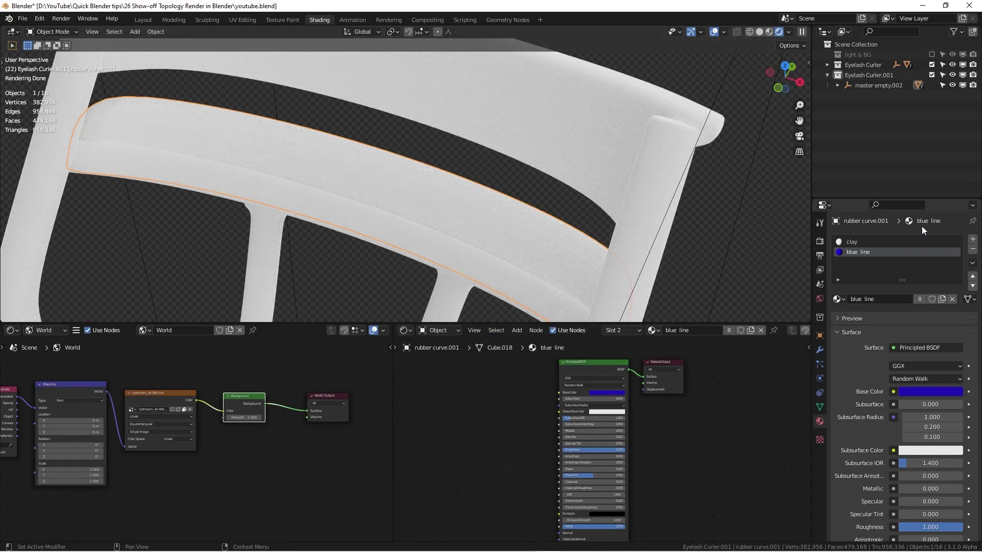
Step: Set the Wireframe modifier's material offset to 1 and inspect the rubber curve's rendered wire lines up close
left_click(820, 351)
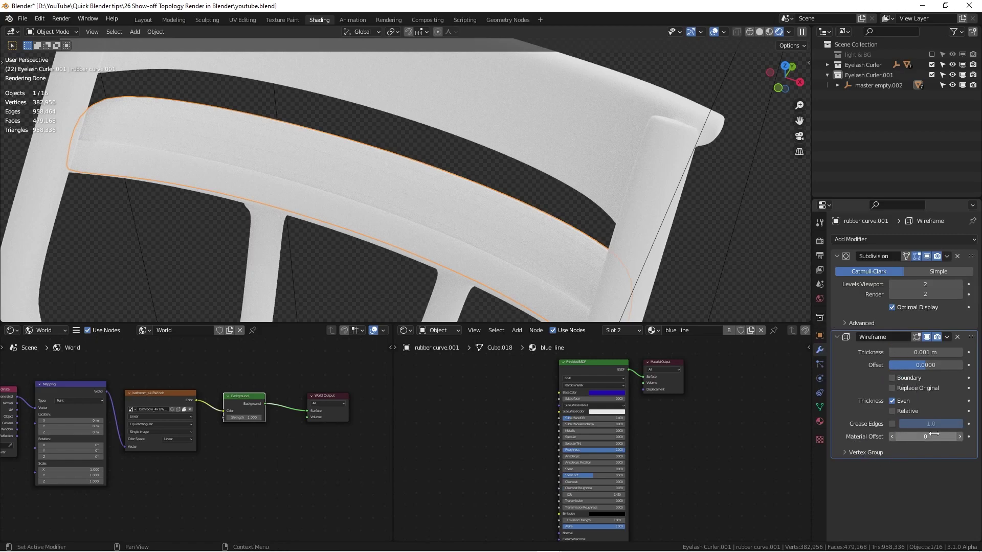
left_click(960, 437)
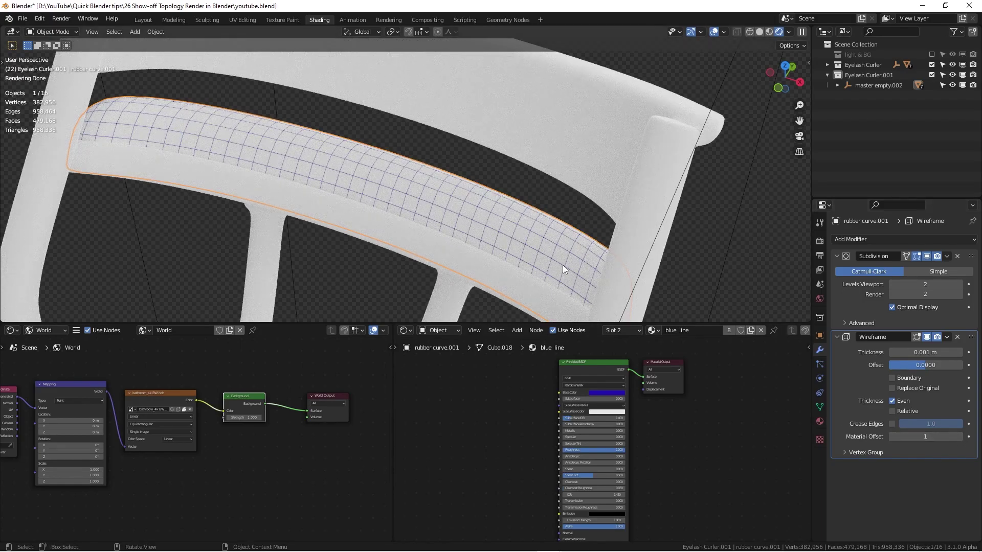
scroll(560, 246, "up", 10)
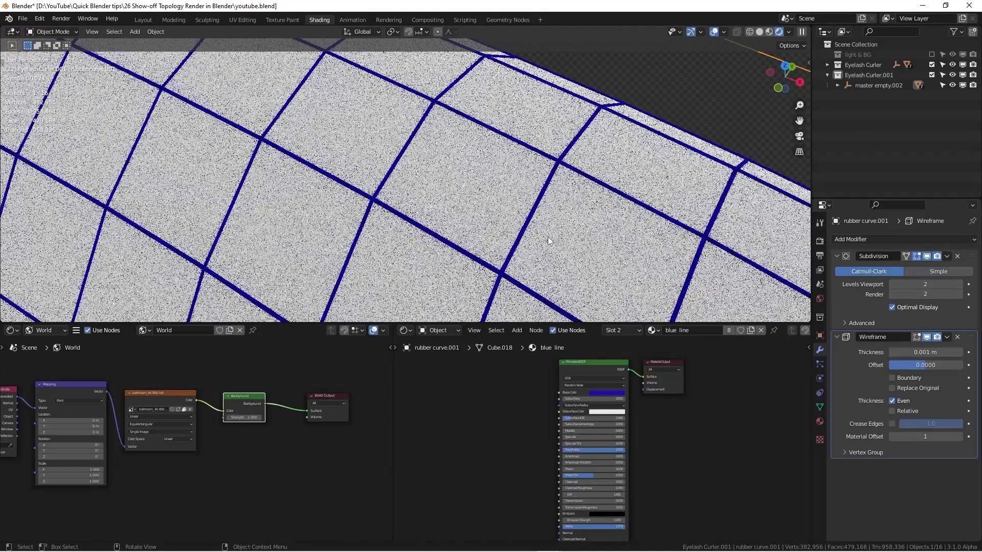
scroll(545, 149, "down", 8)
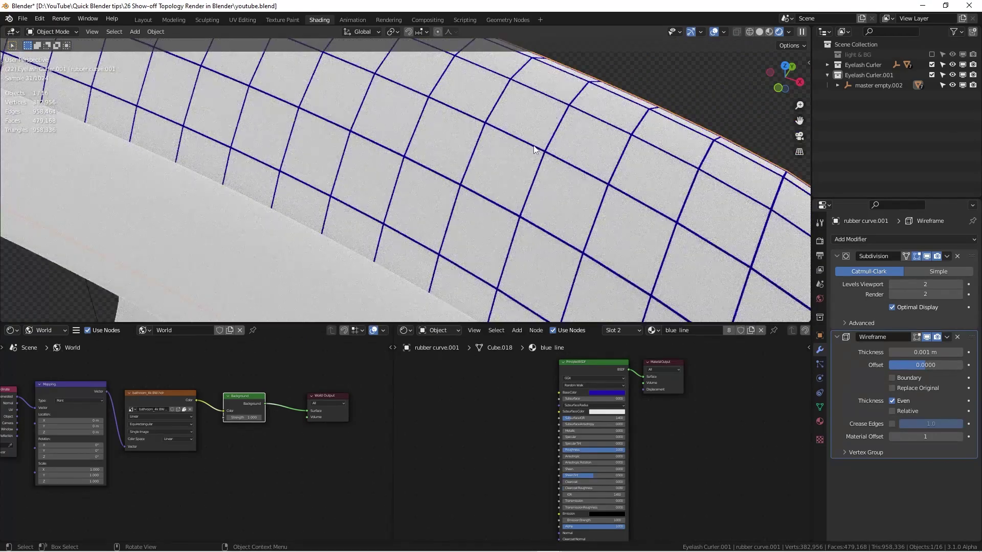
Step: Darken the "blue line" material's base color to black, check the rubber curve's wire lines from farther out, and collapse the Wireframe modifier's settings
scroll(574, 169, "down", 2)
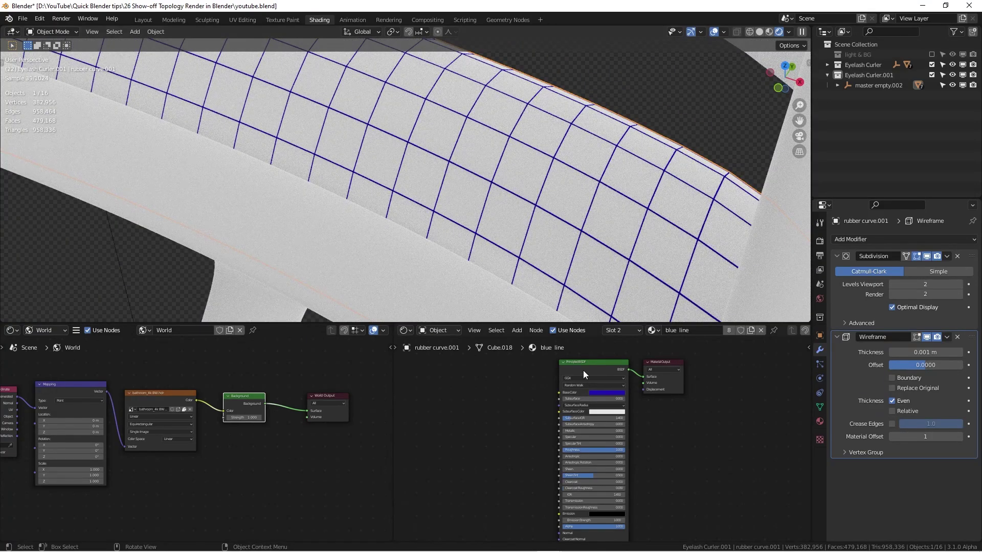
left_click(613, 392)
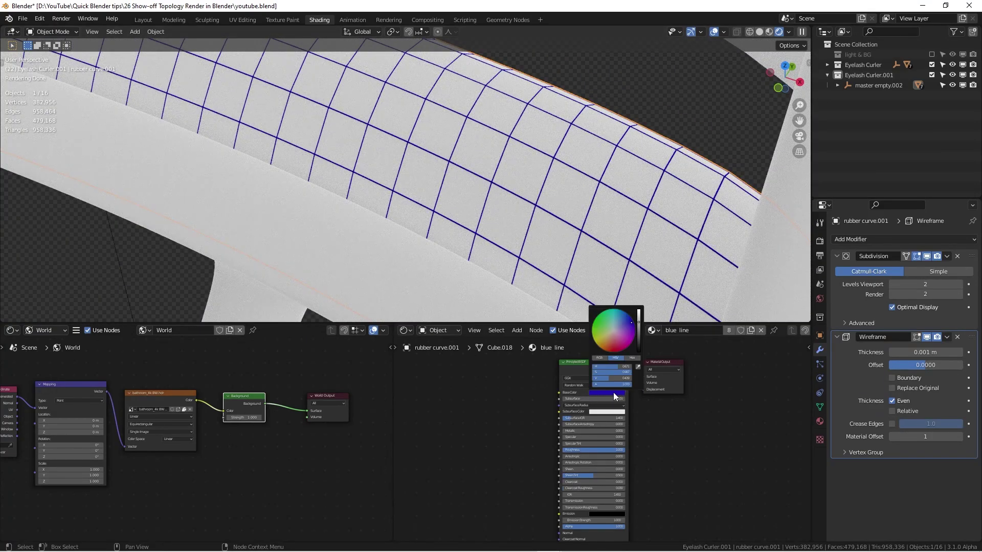
left_click_drag(639, 326, 639, 352)
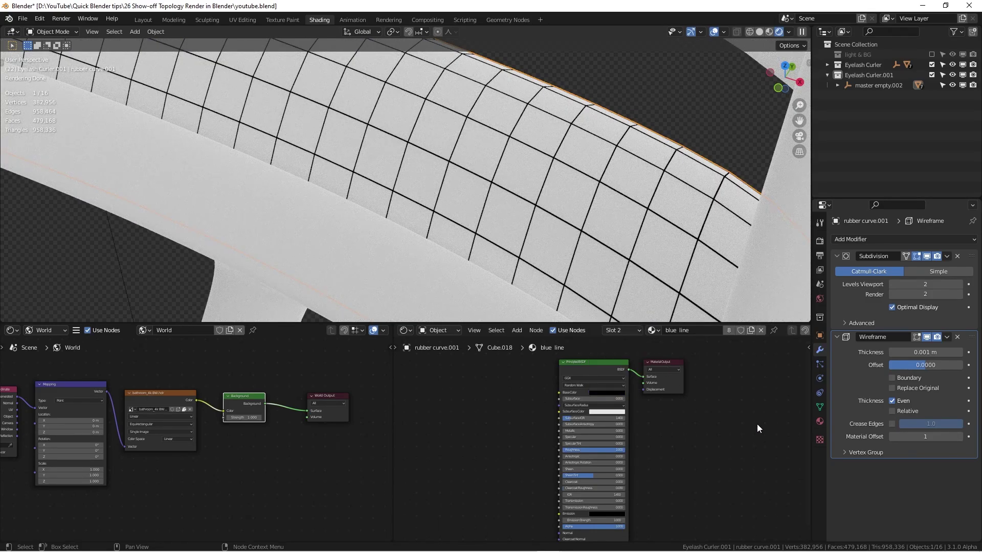
scroll(624, 162, "down", 6)
scroll(545, 155, "up", 8)
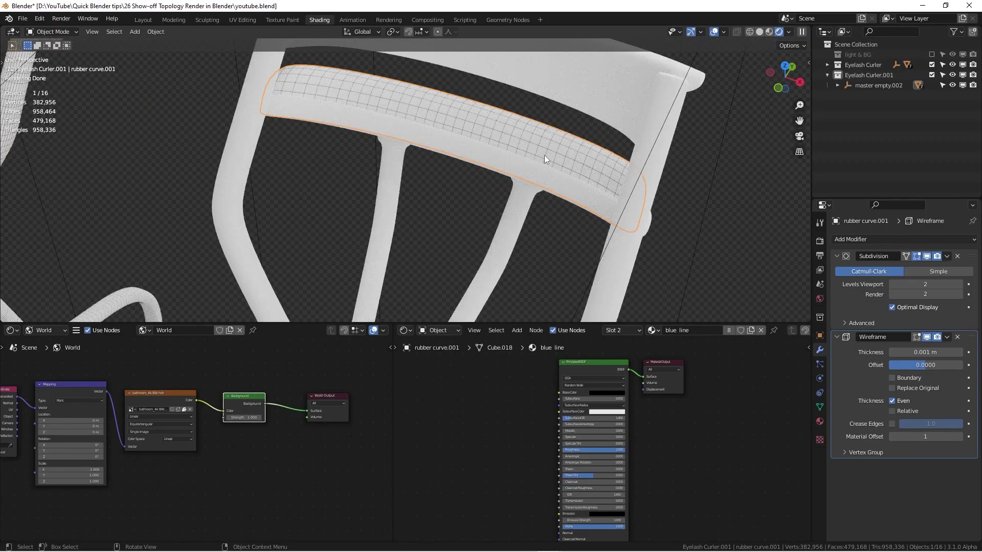
scroll(458, 133, "down", 5)
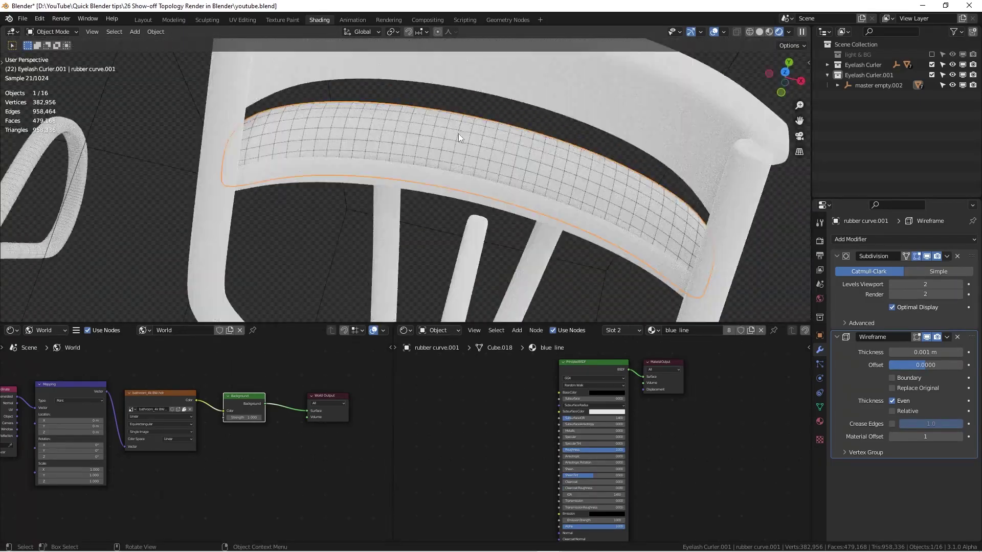
middle_click_drag(458, 133, 512, 102)
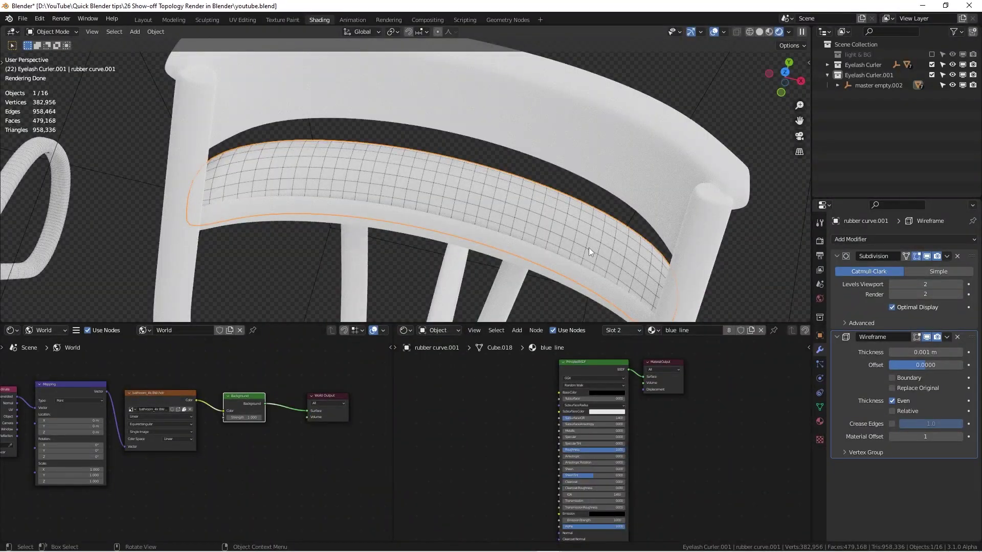
middle_click_drag(526, 206, 477, 183)
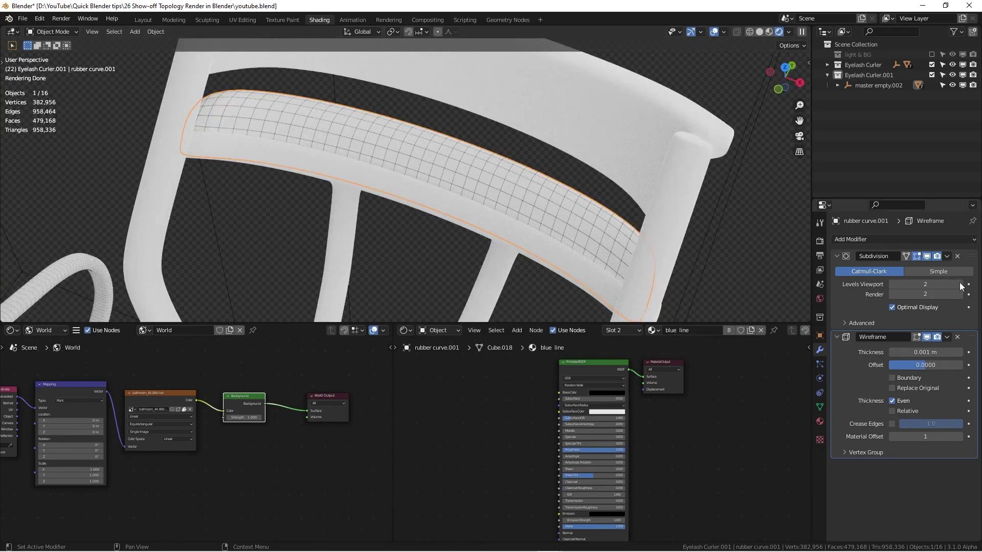
left_click(837, 336)
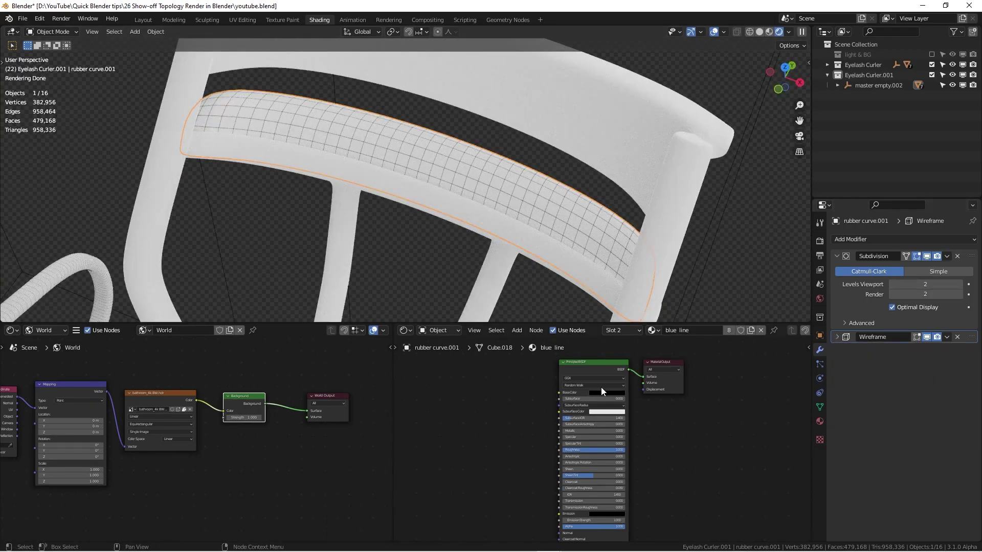
Step: Select the clay curler's top curve, curler leg, both center supports and the center support leg together
scroll(552, 150, "down", 4)
scroll(553, 150, "up", 2)
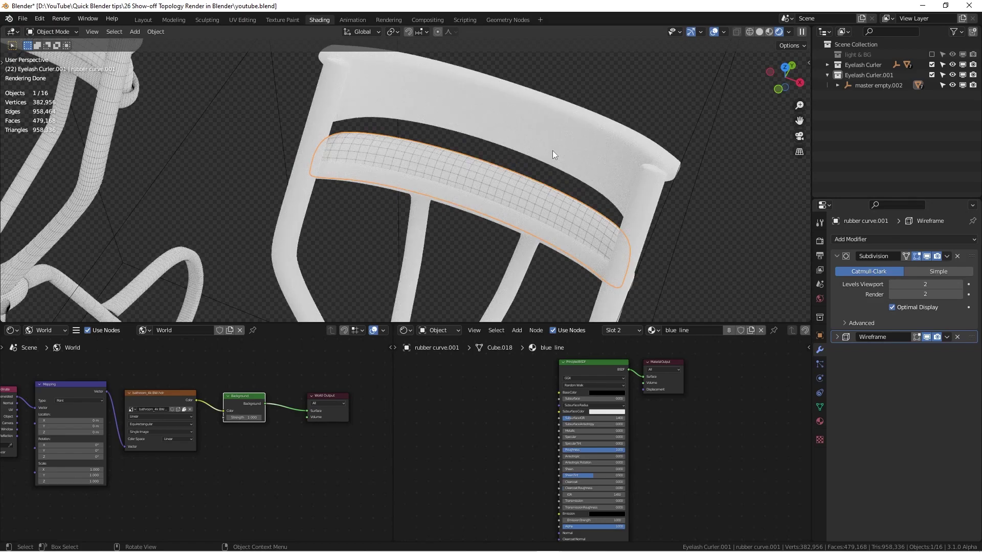
left_click(552, 158)
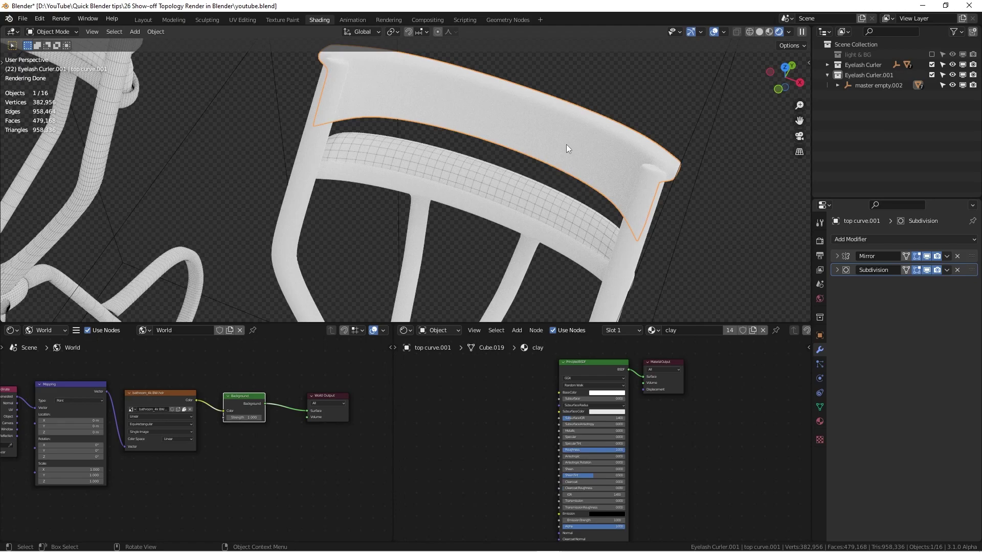
left_click(628, 255, "shift")
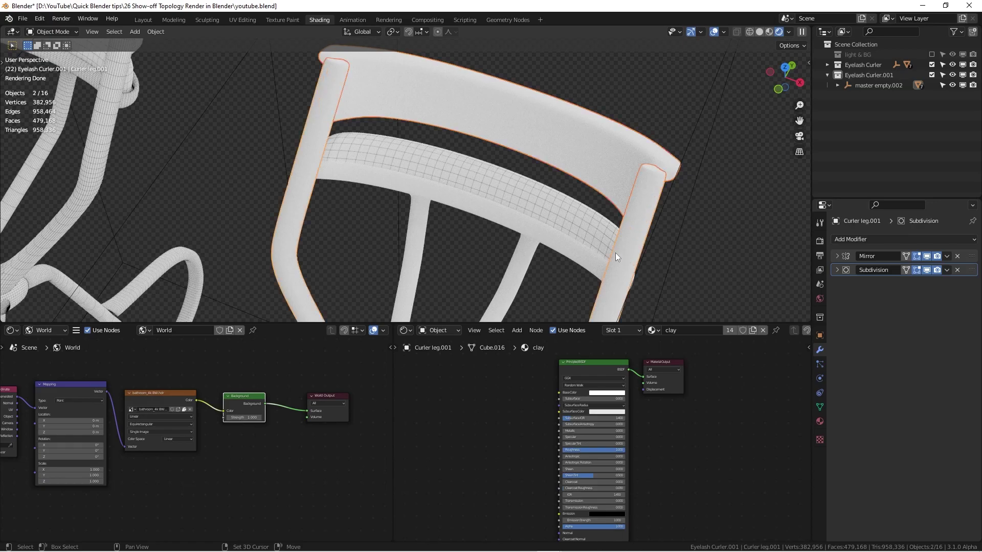
left_click(533, 236, "shift")
middle_click_drag(532, 234, 493, 124)
left_click(514, 259, "shift")
scroll(469, 244, "down", 4)
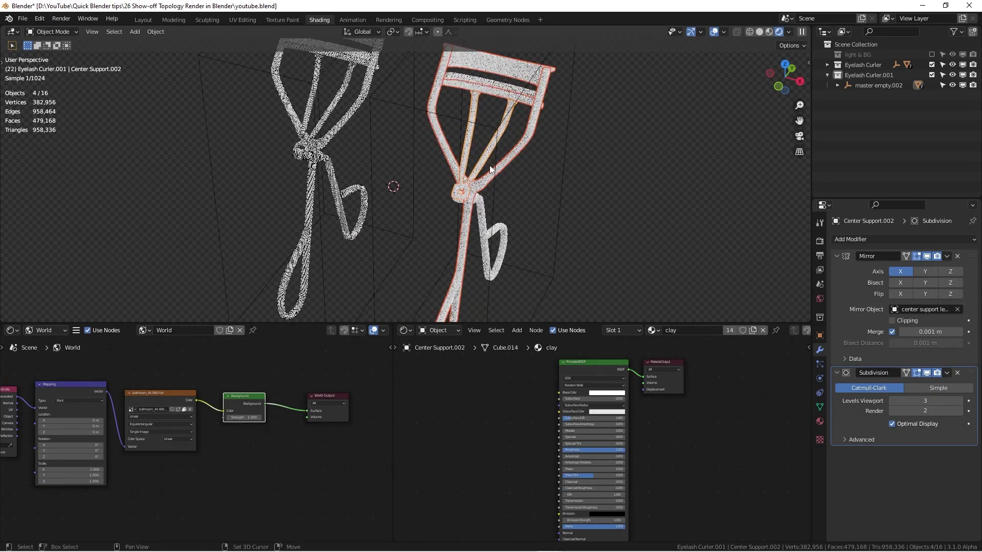
scroll(494, 190, "up", 4)
left_click(461, 210, "shift")
scroll(462, 211, "down", 3)
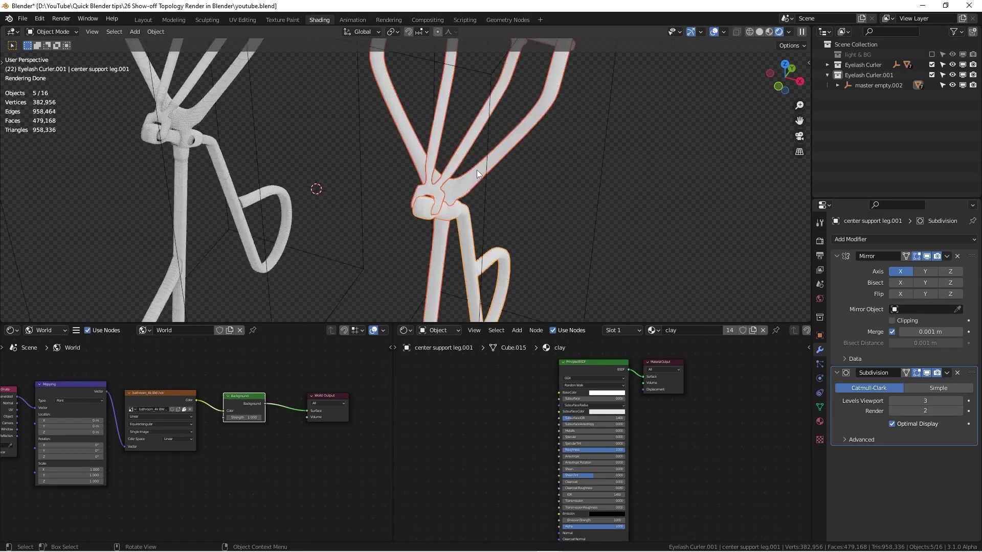
Step: Add the rubber curve to the selection last so that it is the active object
middle_click_drag(477, 170, 463, 90)
scroll(459, 197, "up", 6)
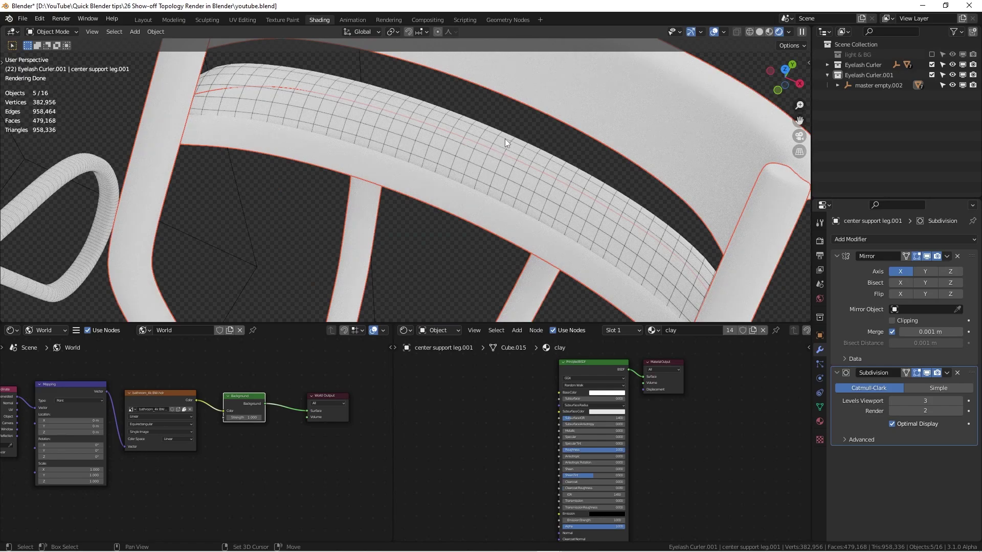
left_click(504, 145, "shift")
scroll(530, 144, "up", 2)
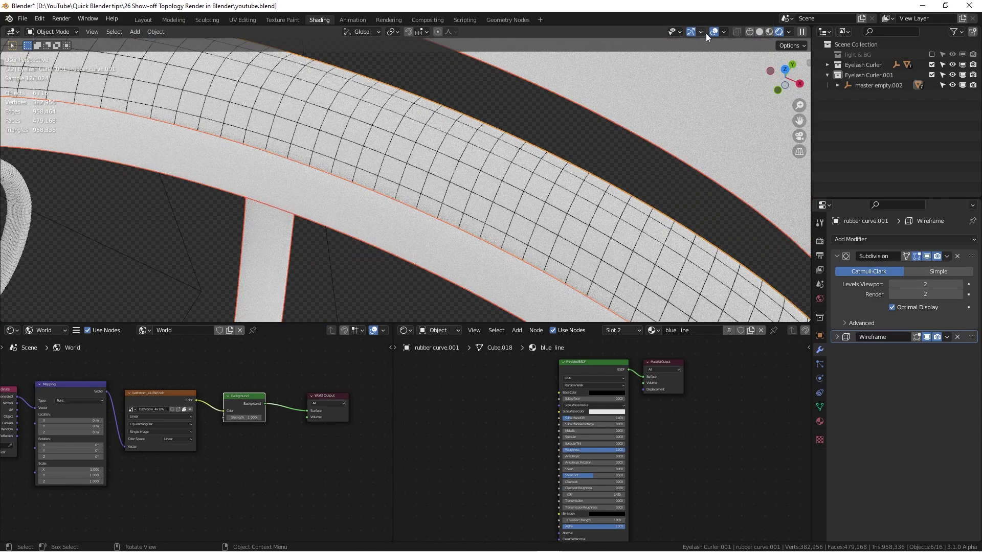
Step: Switch the viewport to solid shading and copy the rubber curve's Wireframe modifier to the other selected curler parts
left_click(760, 32)
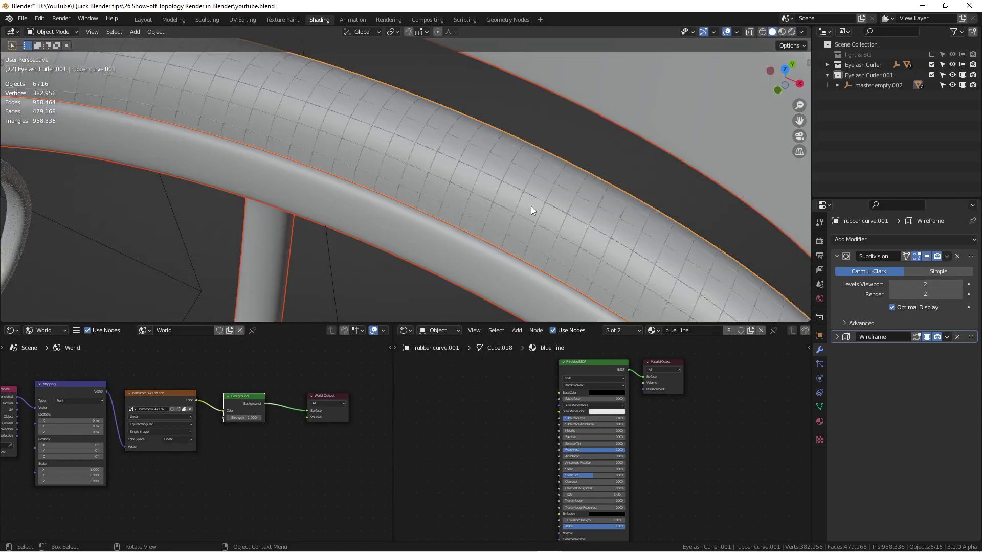
scroll(532, 210, "down", 8)
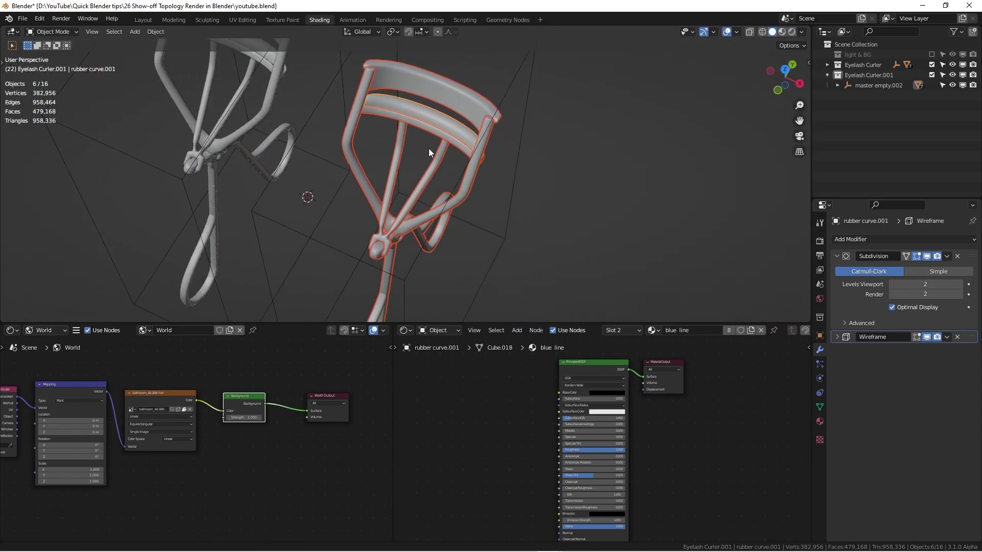
scroll(450, 133, "up", 4)
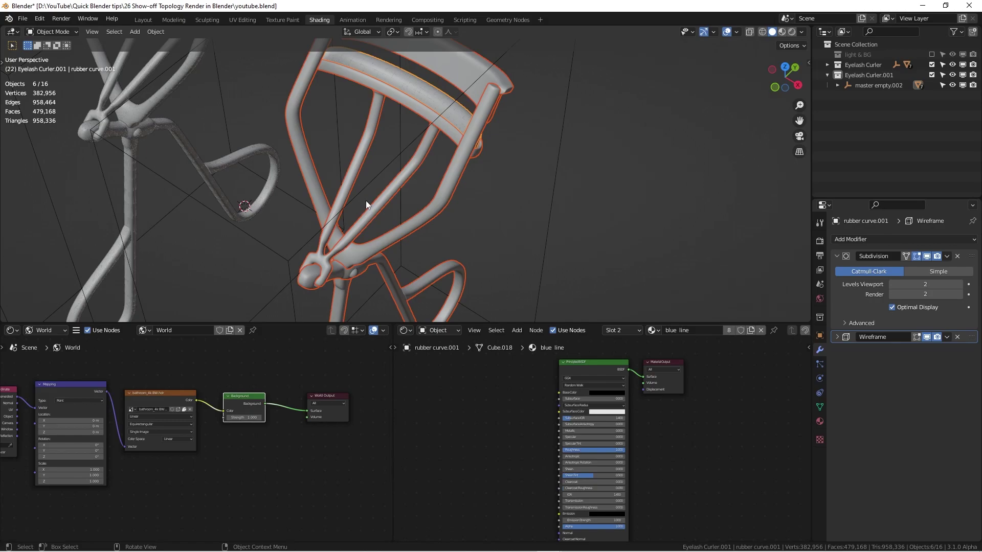
scroll(426, 161, "up", 2)
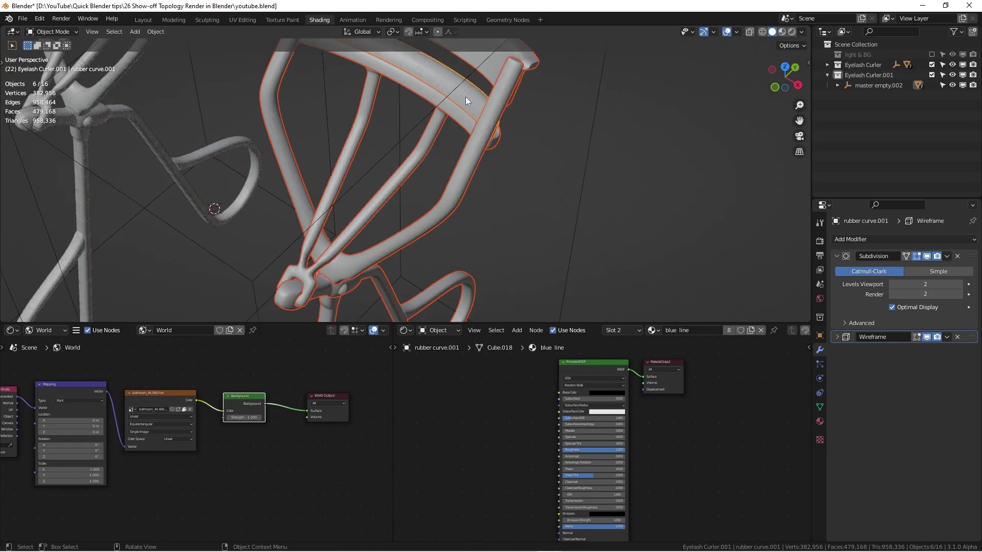
middle_click_drag(465, 96, 562, 242, "shift")
scroll(543, 193, "up", 5)
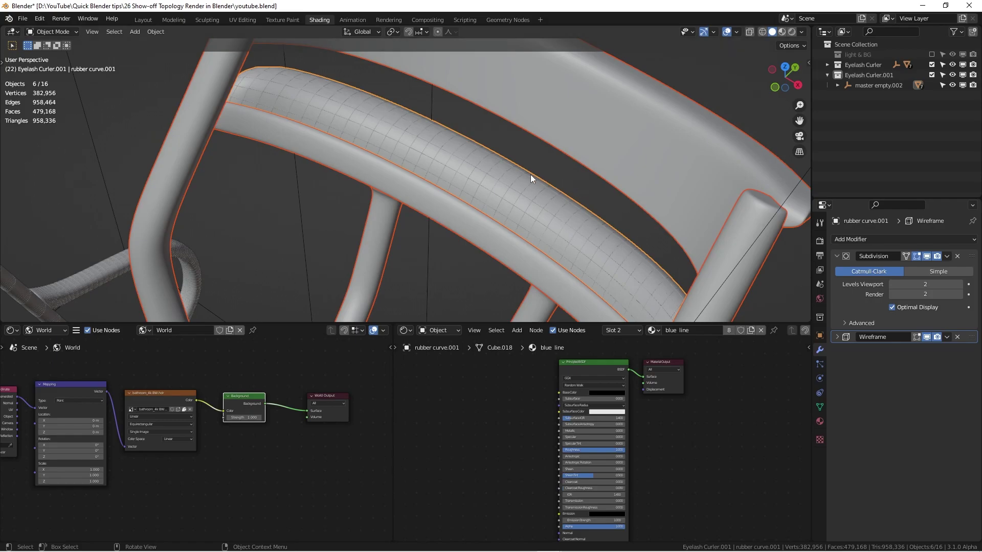
scroll(563, 181, "down", 4)
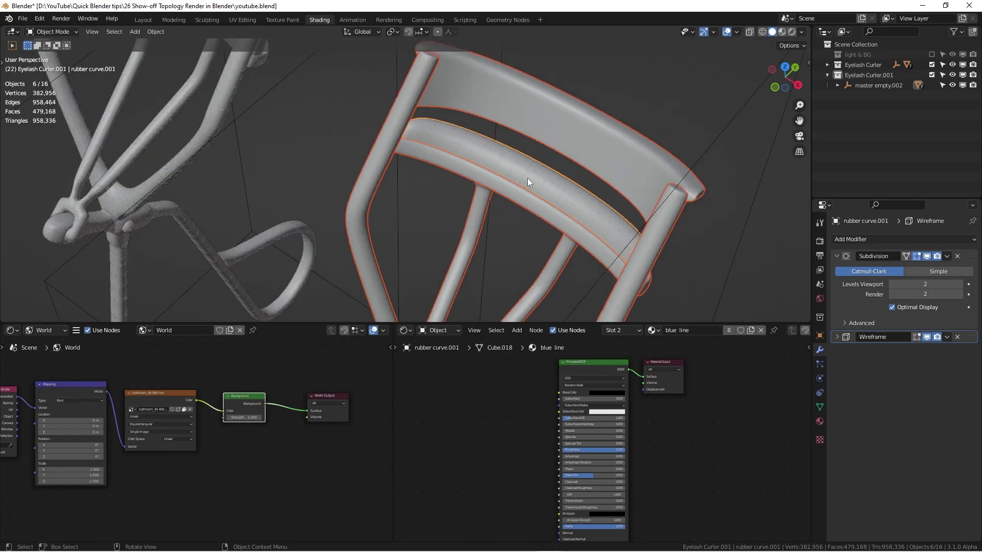
left_click(838, 337)
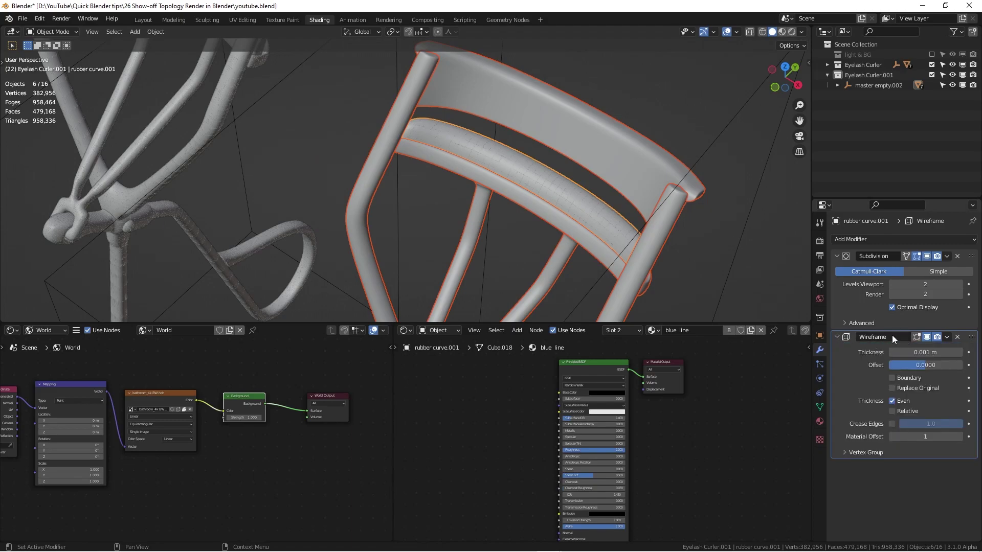
left_click(947, 337)
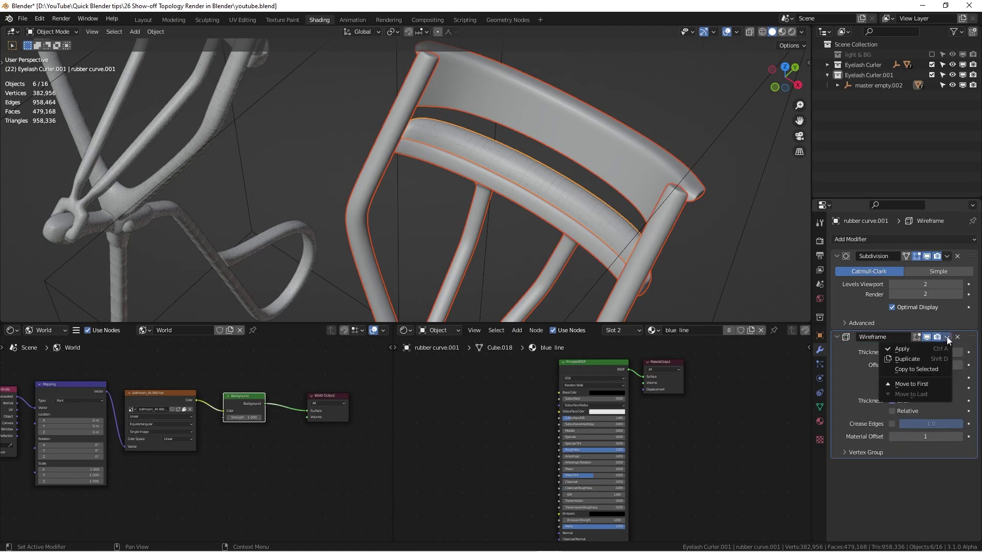
left_click(928, 368)
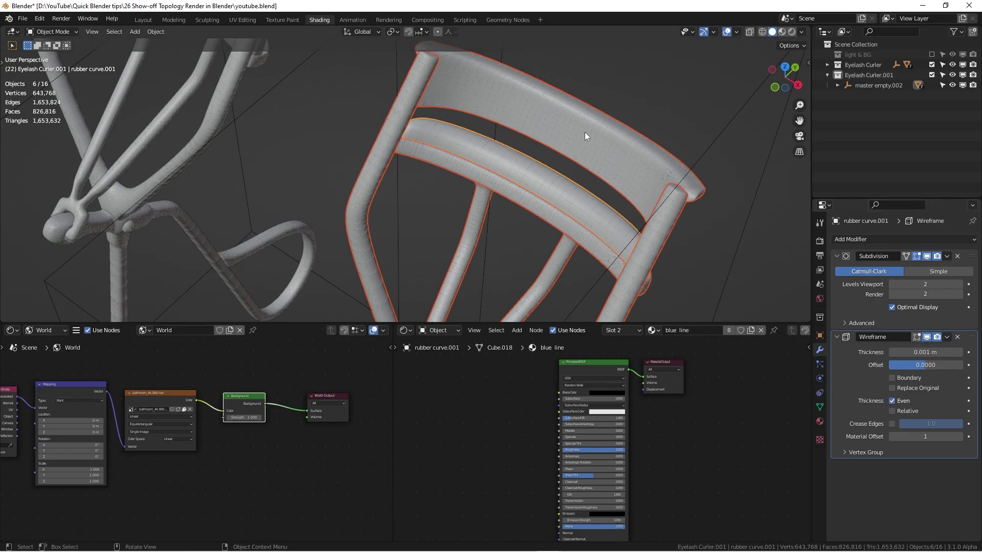
Step: Inspect the copied wireframes on the selected curler parts in solid shading and in rendered shading
scroll(562, 164, "up", 5)
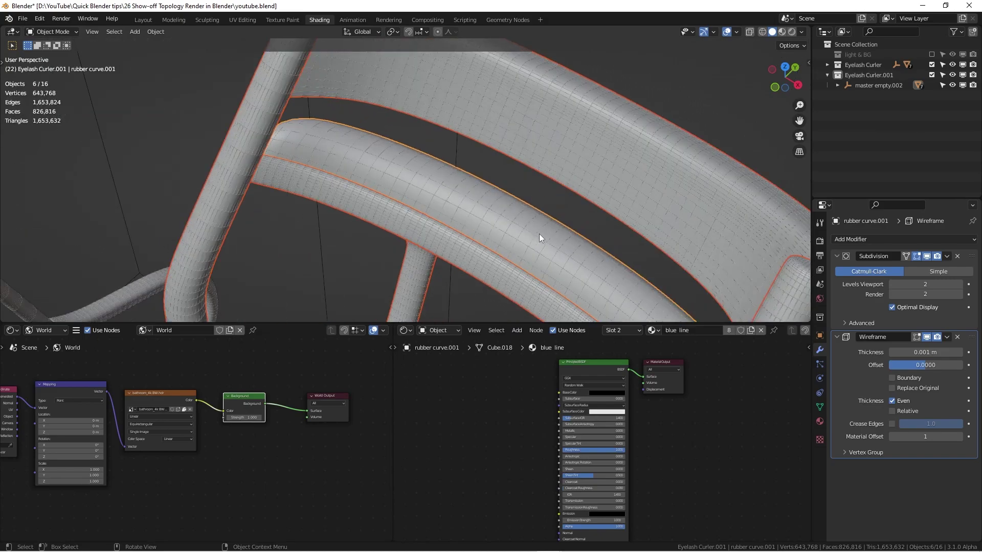
scroll(539, 234, "down", 4)
scroll(551, 170, "up", 2)
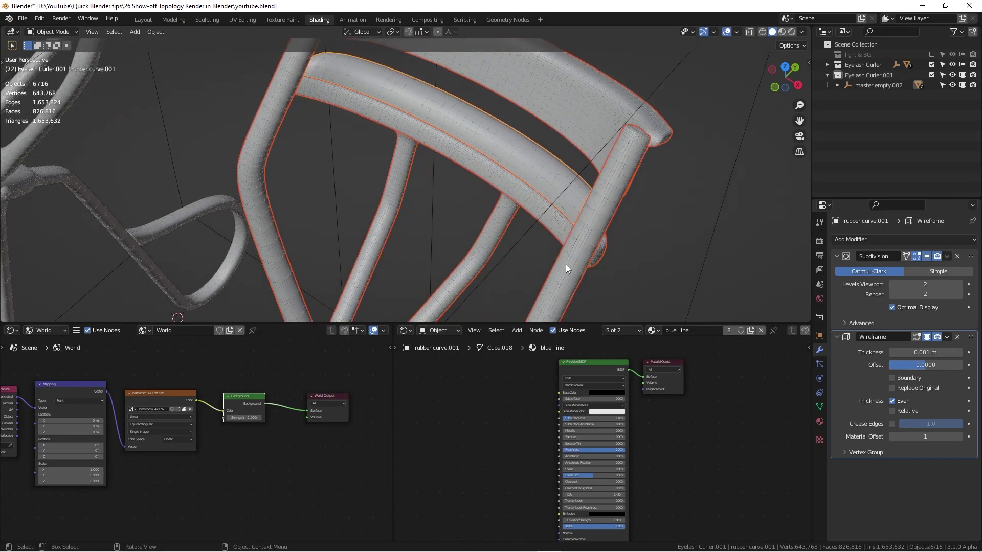
scroll(565, 265, "down", 2)
mouse_move(564, 265)
middle_mouse_down()
mouse_move(570, 171)
mouse_move(483, 247)
mouse_move(431, 260)
mouse_move(435, 215)
mouse_move(783, 17)
middle_mouse_up()
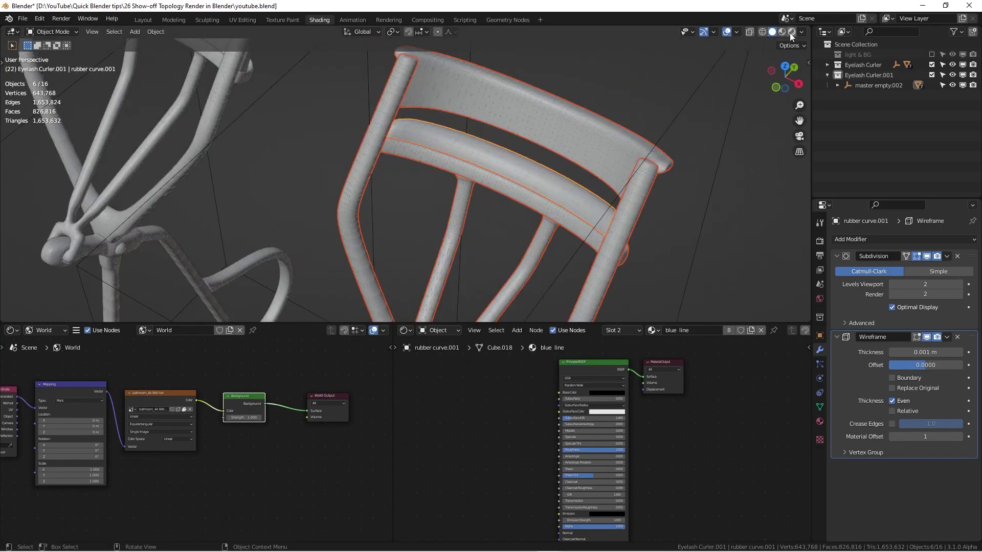
left_click(792, 33)
scroll(575, 181, "up", 3)
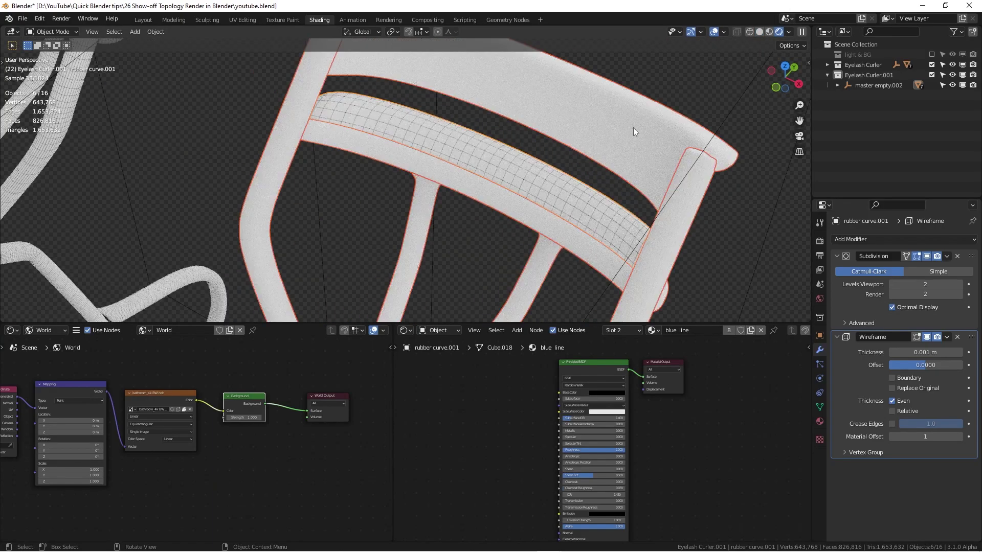
scroll(578, 176, "down", 3)
scroll(559, 166, "up", 5)
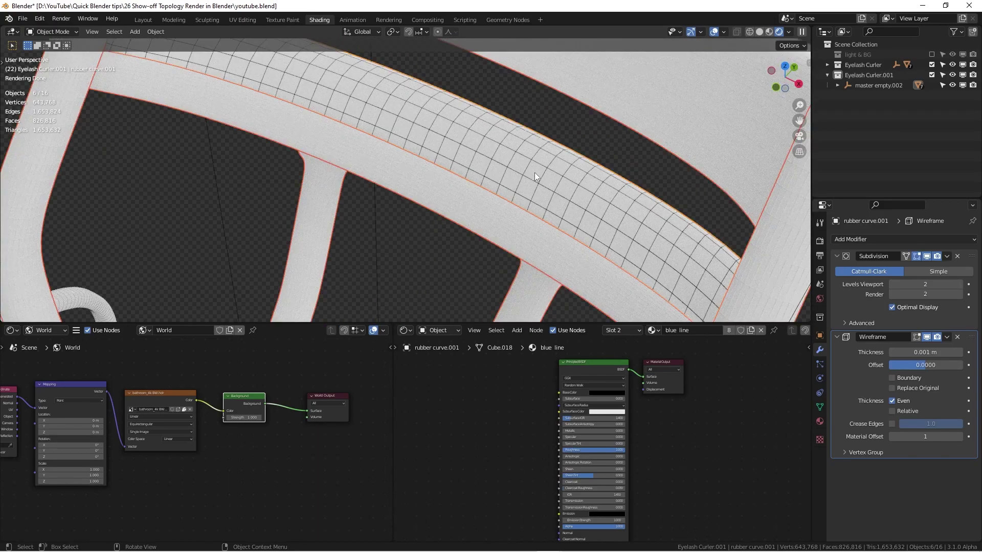
scroll(535, 177, "down", 2)
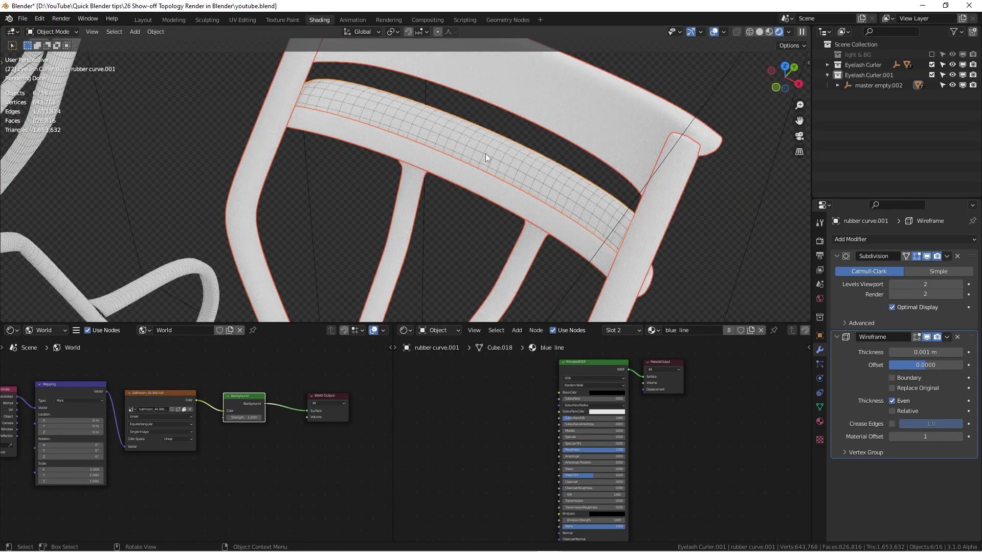
scroll(497, 168, "down", 2)
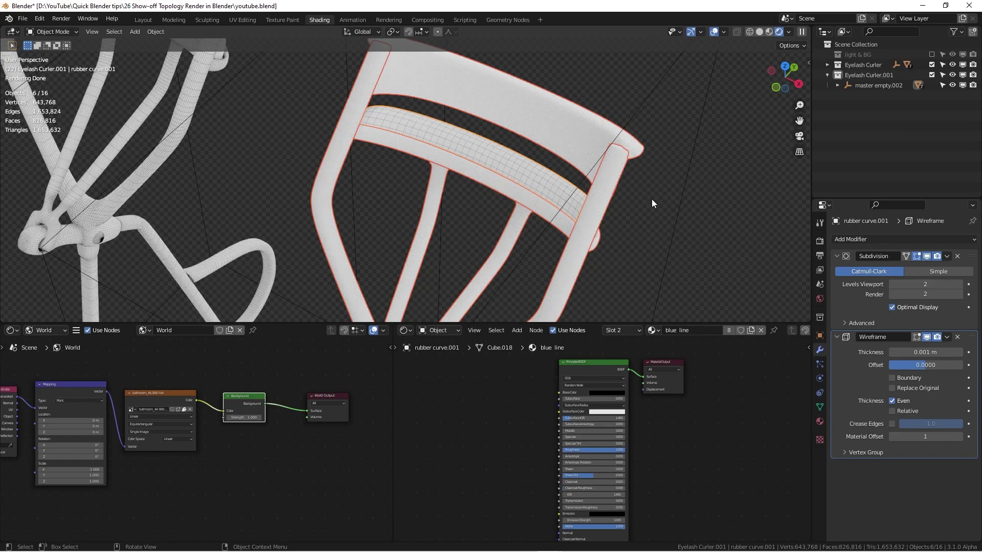
Step: Link the rubber curve's materials to the other selected curler parts and inspect their rendered wire lines
key("ctrl+l")
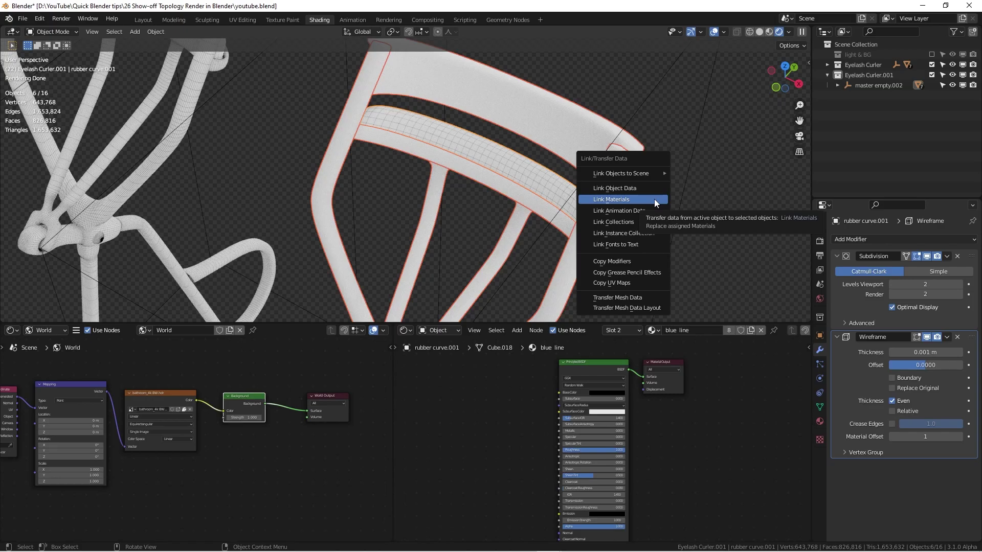
left_click(655, 200)
scroll(556, 133, "up", 5)
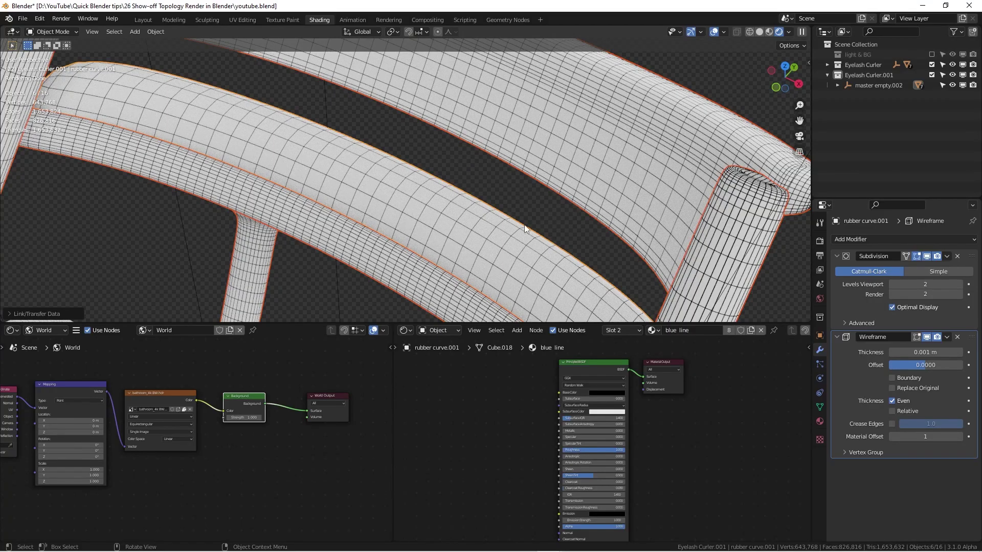
scroll(491, 236, "down", 8)
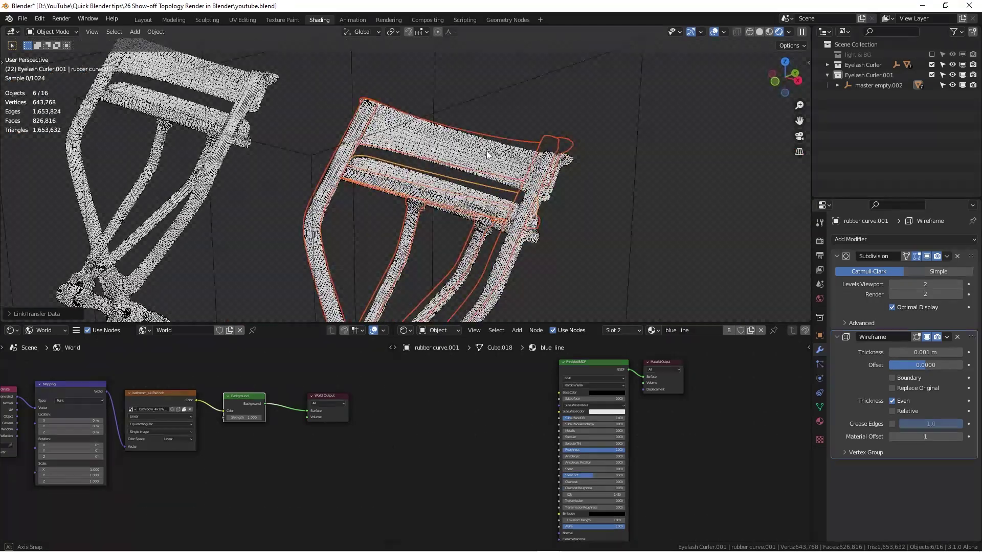
middle_click_drag(513, 175, 520, 209)
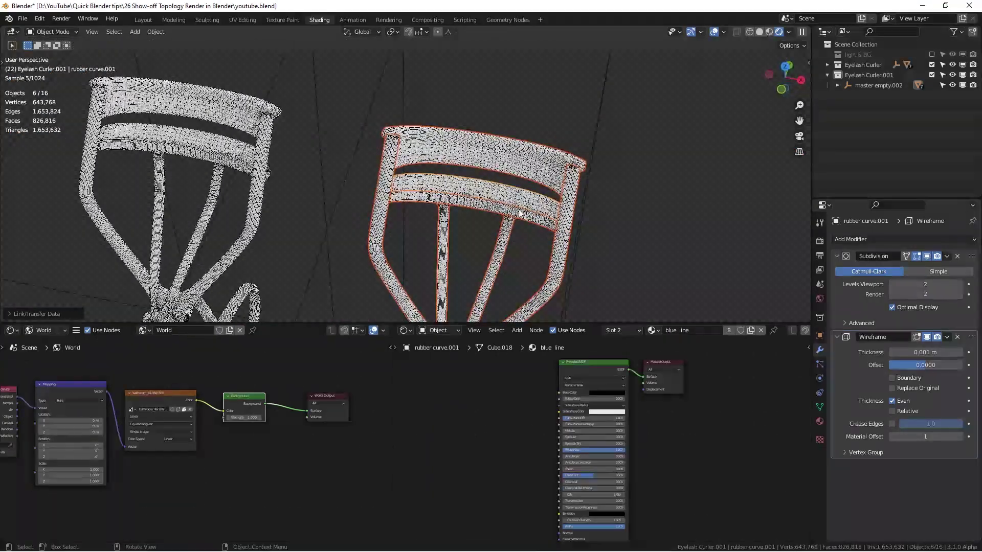
Step: Deselect all curler parts and examine their black wire lines up close from several angles in rendered shading
left_click(662, 207)
scroll(437, 165, "up", 5)
scroll(437, 165, "up", 2)
scroll(352, 121, "up", 1)
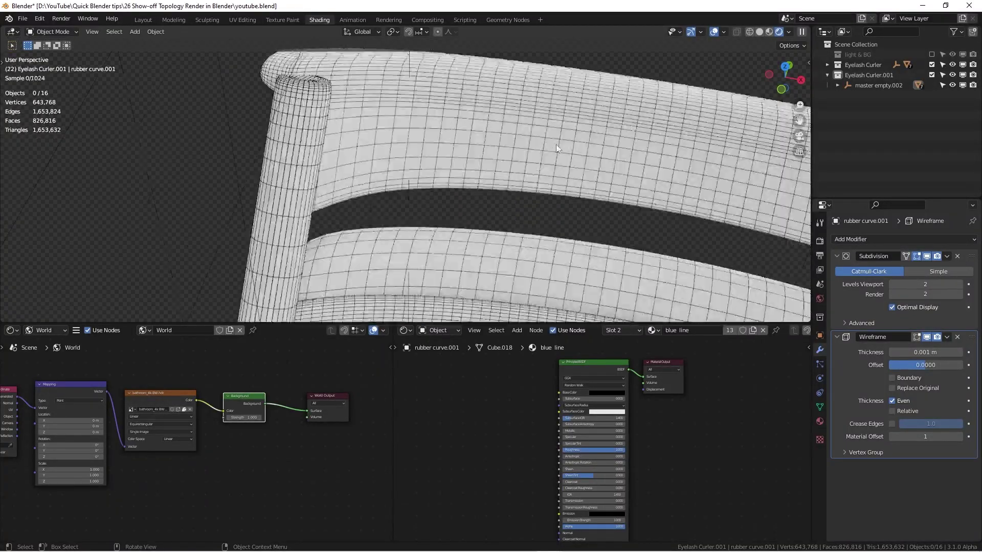
scroll(557, 144, "down", 3)
middle_click_drag(556, 144, 477, 74)
scroll(441, 131, "up", 3)
scroll(443, 135, "up", 3)
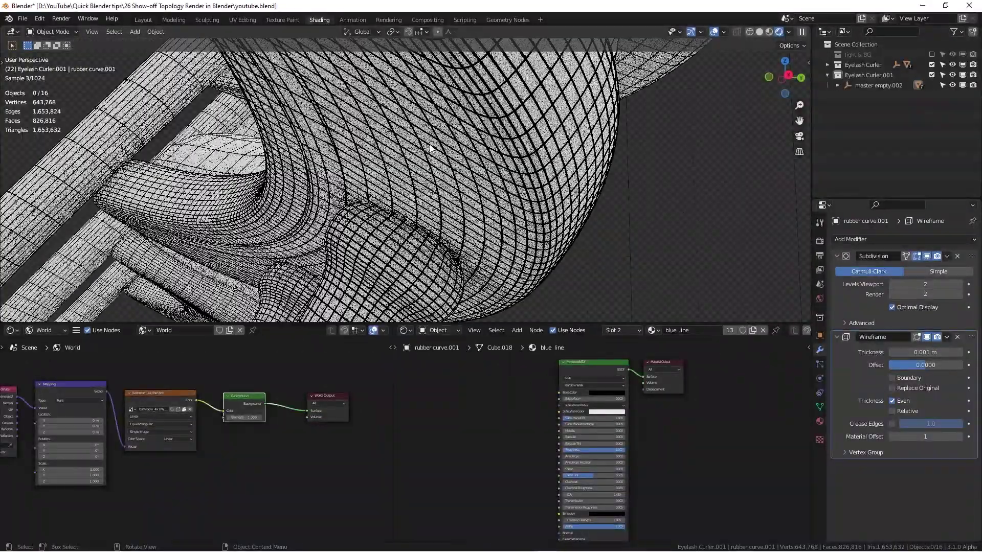
scroll(502, 186, "down", 5)
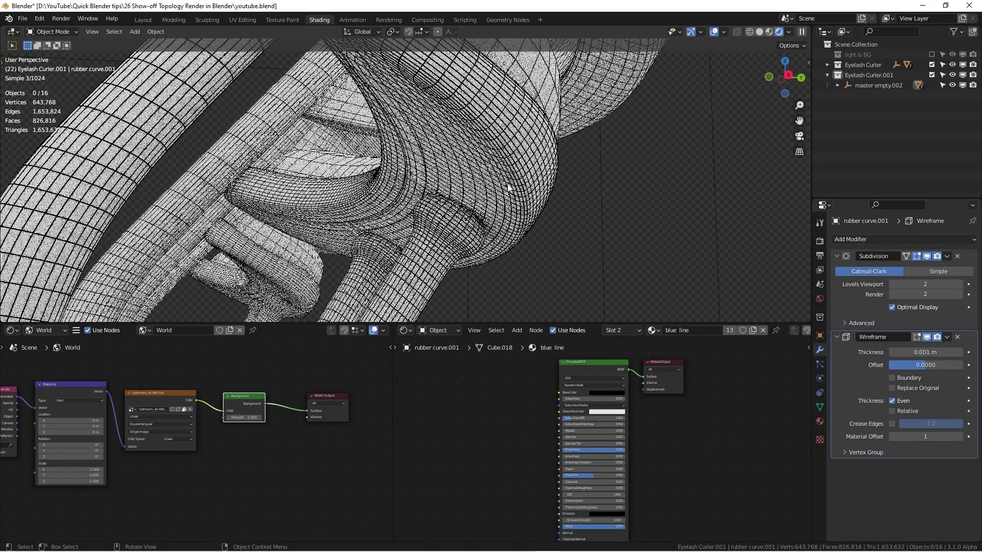
middle_click_drag(502, 184, 522, 225)
scroll(603, 187, "down", 2)
scroll(523, 232, "down", 5)
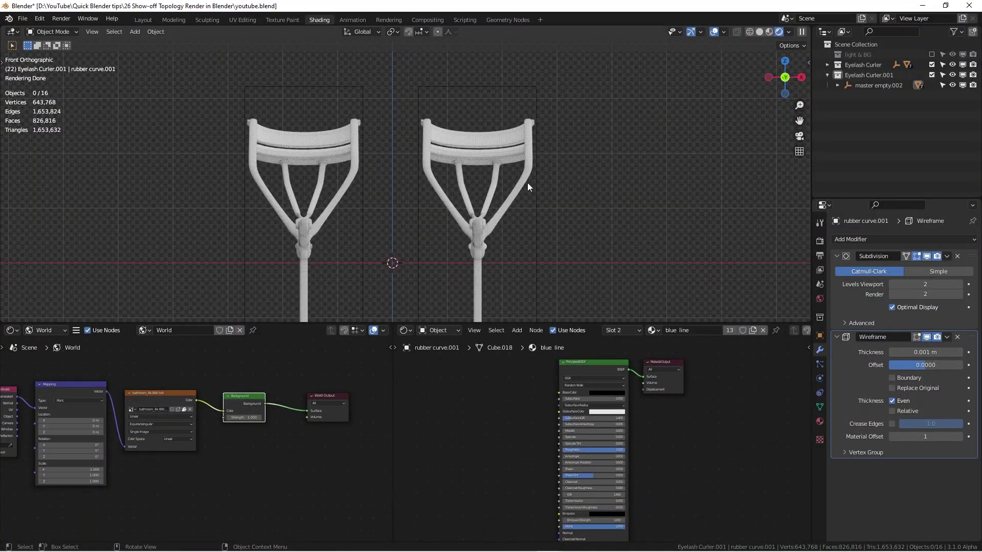
Step: Enable the light & BG collection so the studio lights and backdrop surround both eyelash curlers
scroll(502, 237, "down", 4)
middle_click_drag(522, 236, 458, 204)
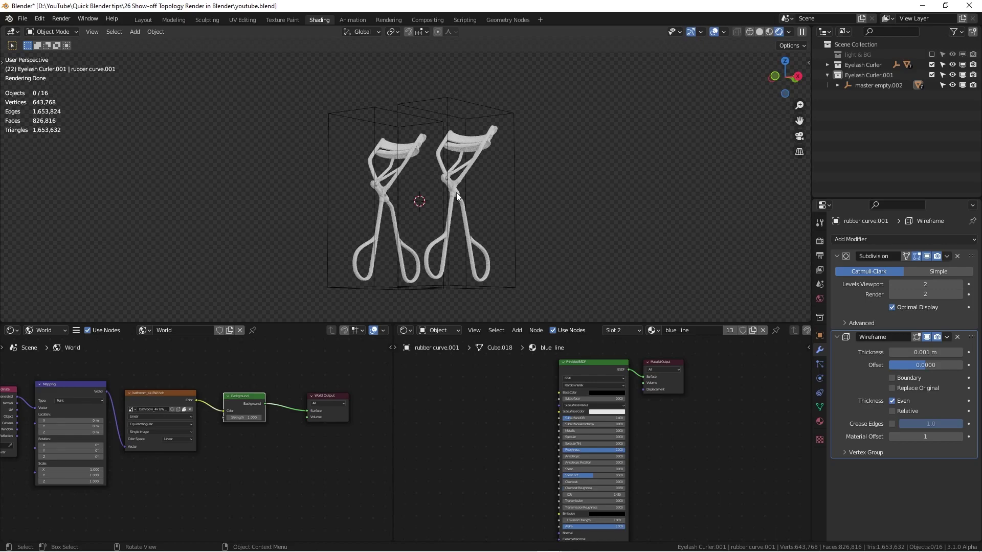
scroll(456, 192, "up", 2)
scroll(456, 193, "down", 2)
middle_click_drag(462, 191, 403, 176)
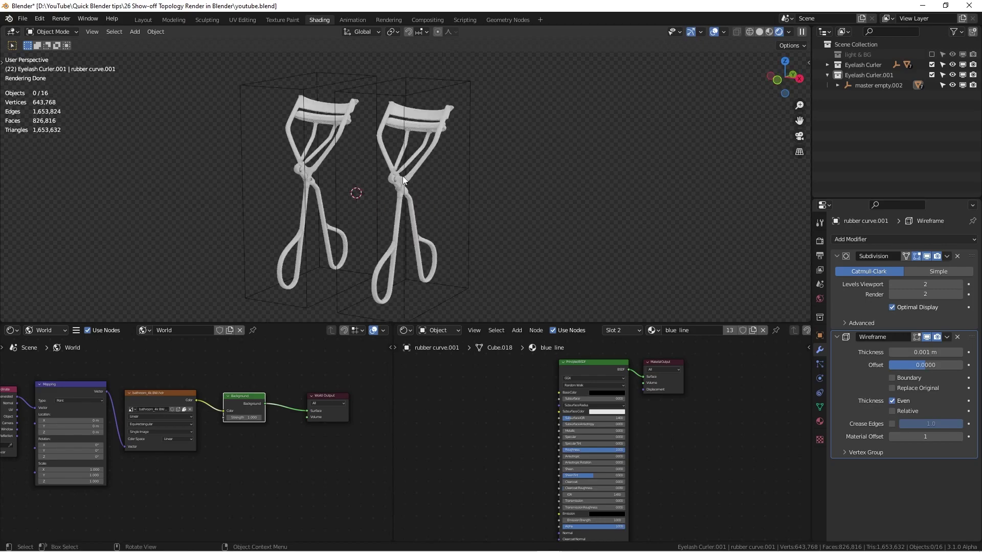
middle_click_drag(469, 172, 508, 165, "shift")
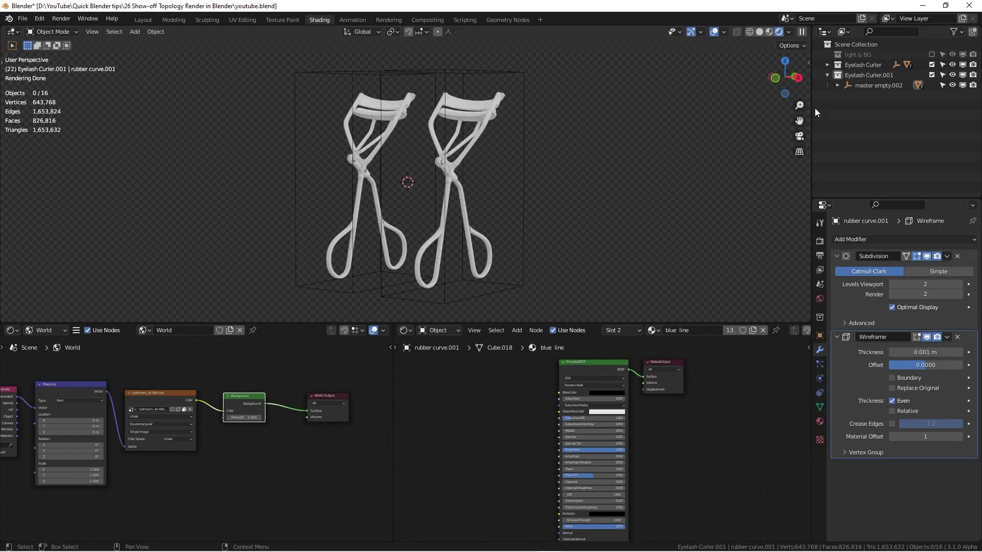
left_click(932, 55)
scroll(565, 142, "down", 7)
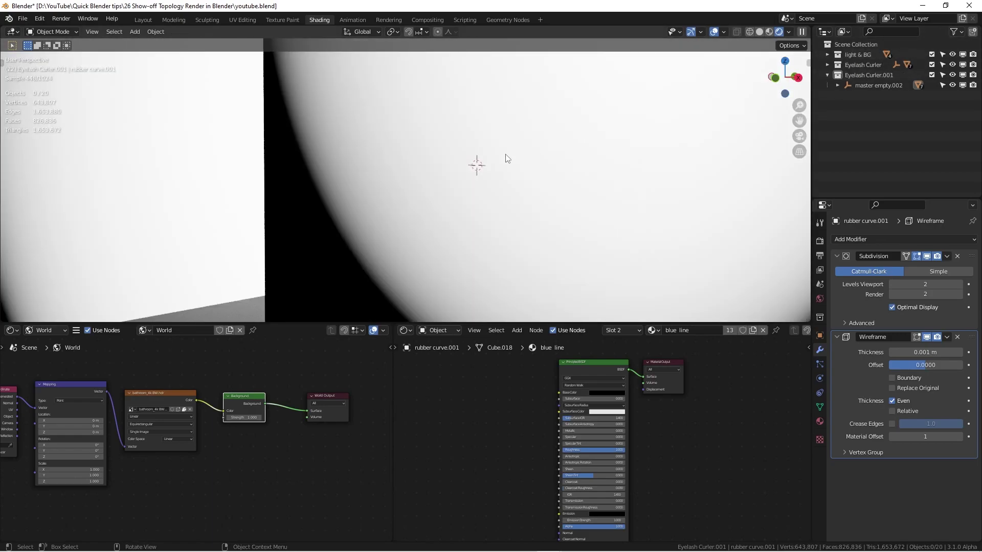
middle_click_drag(515, 158, 560, 179)
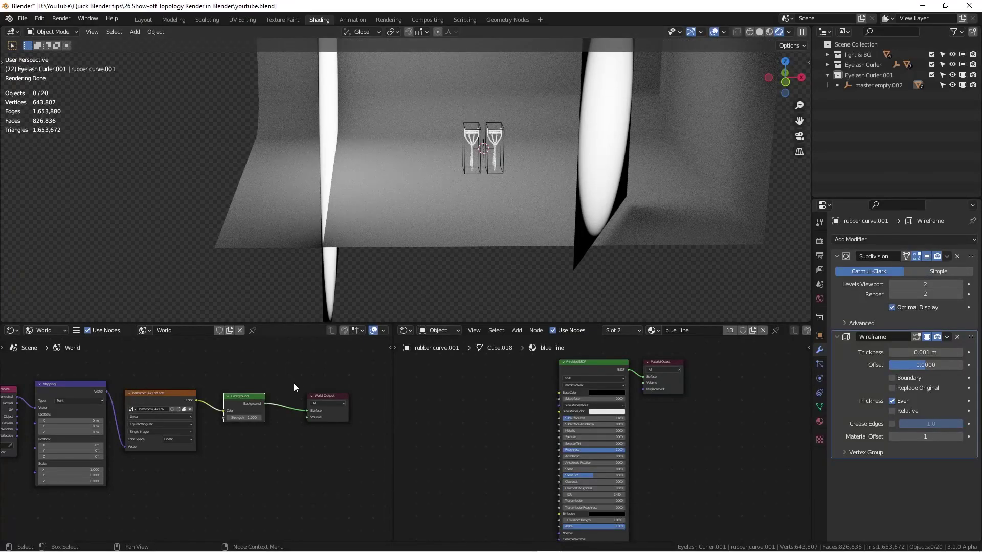
Step: Cut the link between the world's Background node and the World Output
key("ctrl")
right_click_drag(296, 380, 284, 459, "ctrl")
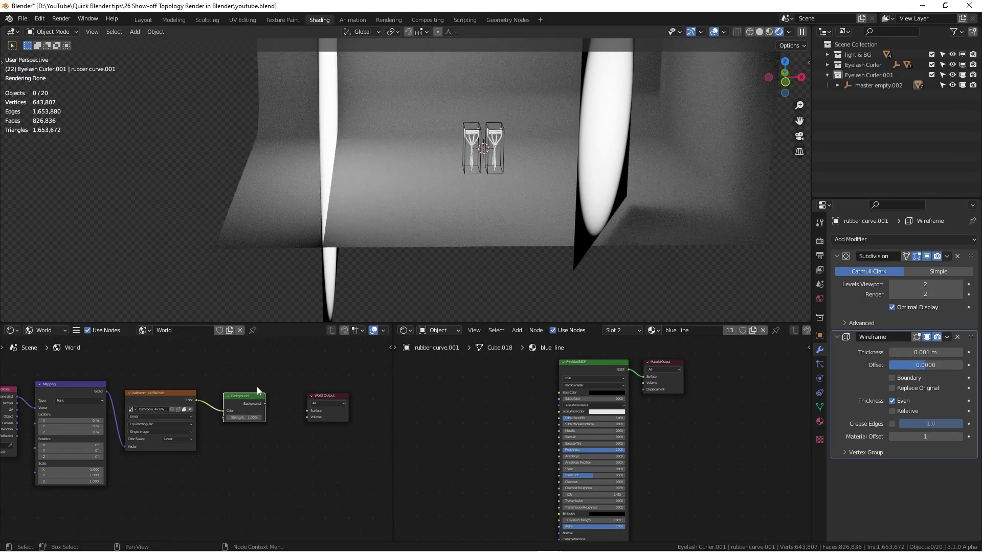
scroll(558, 136, "down", 1)
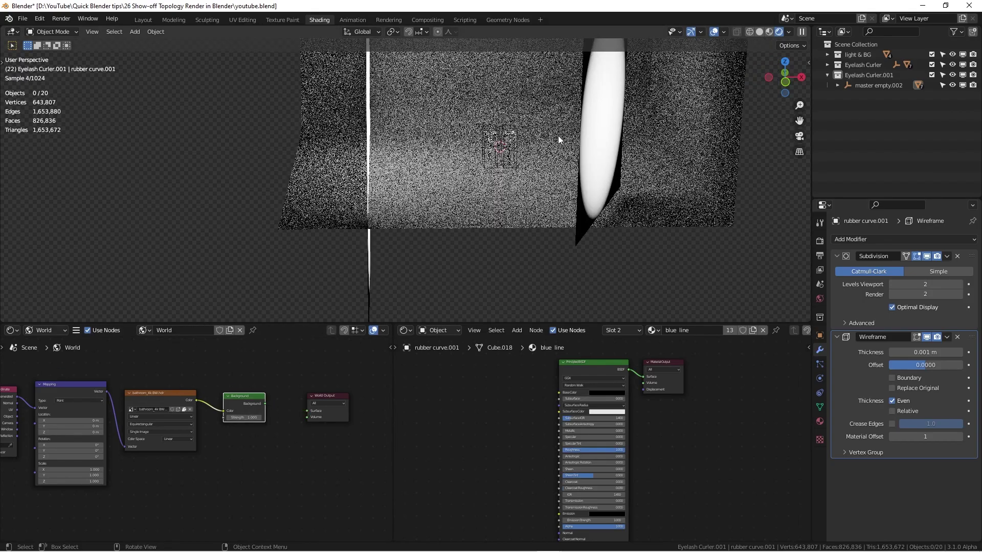
Step: Select the light plane Plane.001 and examine its light.001 emission material nodes in a maximized shader editor
middle_click_drag(438, 163, 310, 215, "shift")
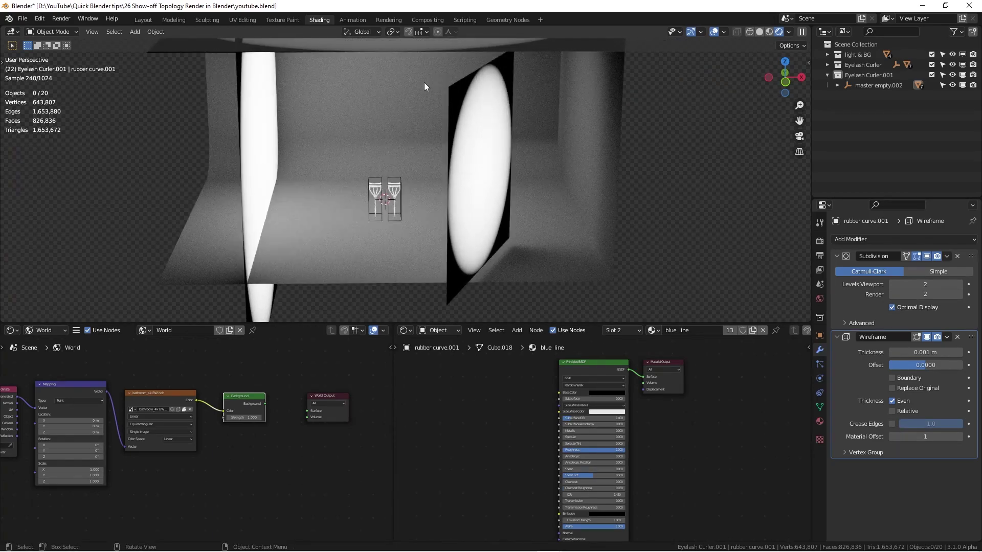
middle_click_drag(457, 87, 517, 87)
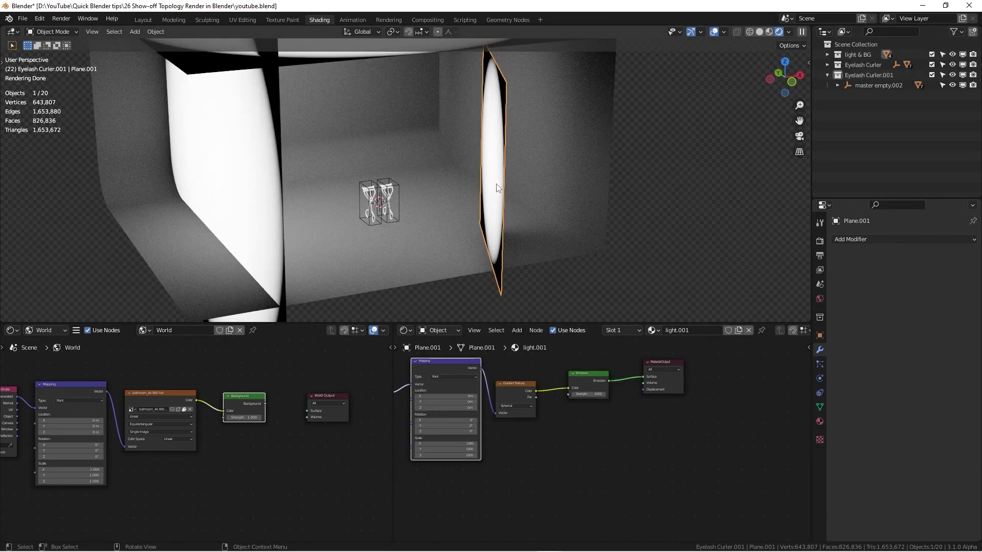
scroll(604, 428, "down", 3)
scroll(619, 429, "up", 3)
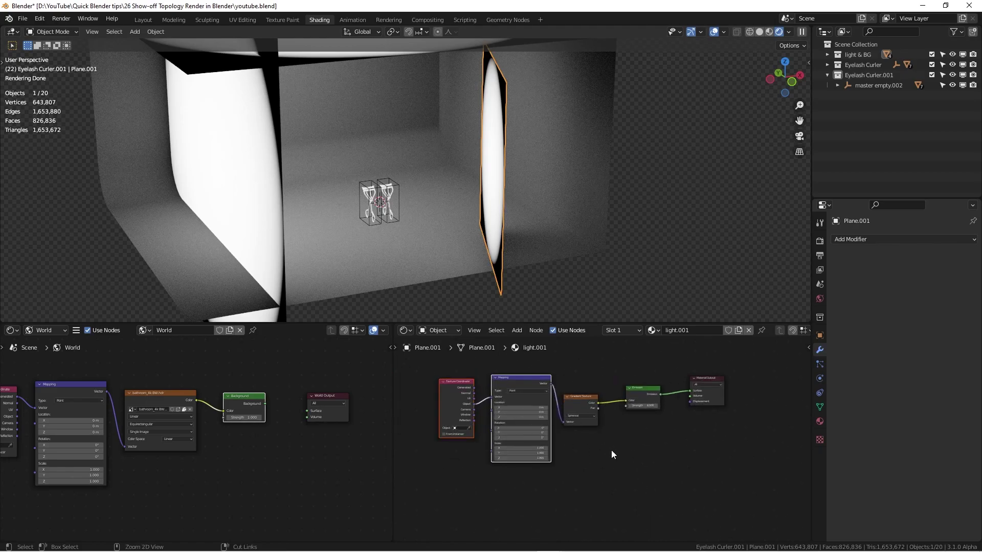
key("ctrl+space")
key("Home")
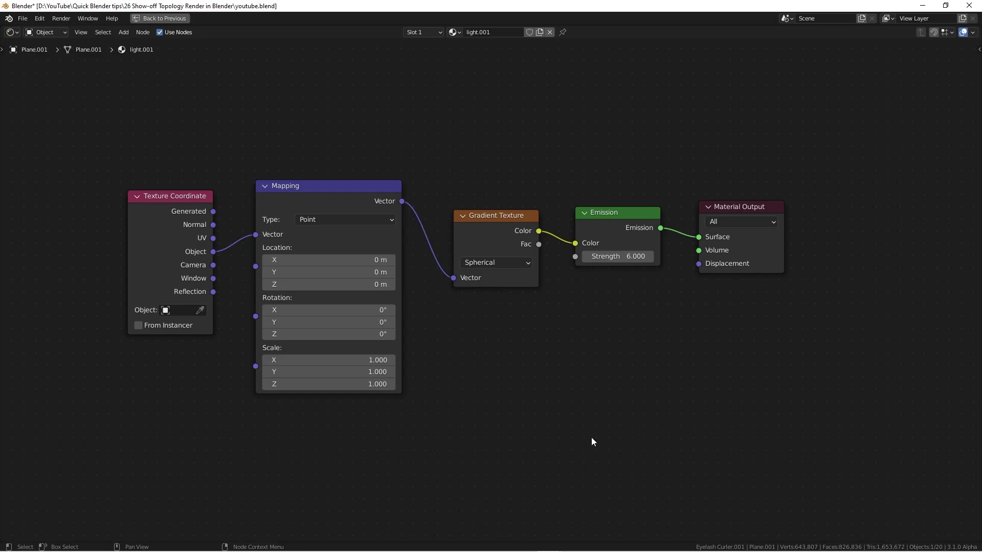
key("ctrl+space")
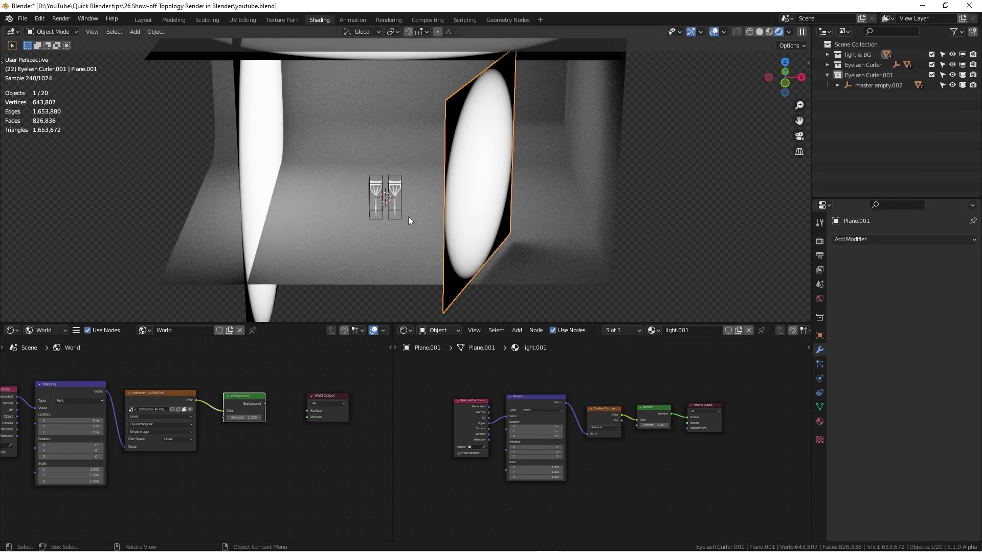
Step: Select the BG backdrop object and enlarge the 3D viewport over the node editors
middle_click_drag(397, 211, 414, 238)
scroll(420, 132, "down", 3)
left_click(437, 90)
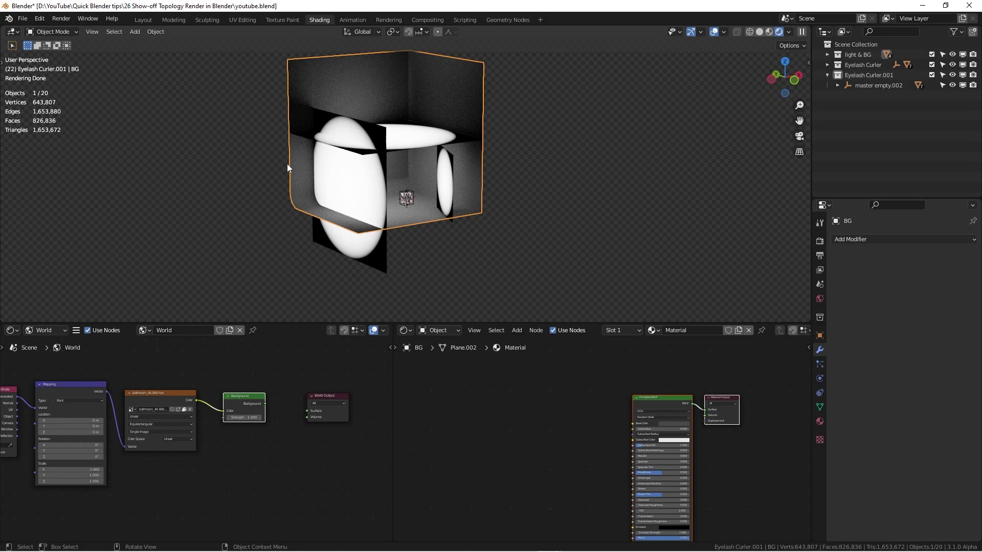
middle_click_drag(381, 178, 388, 266, "shift")
middle_click_drag(420, 204, 409, 151, "shift")
scroll(407, 165, "up", 2)
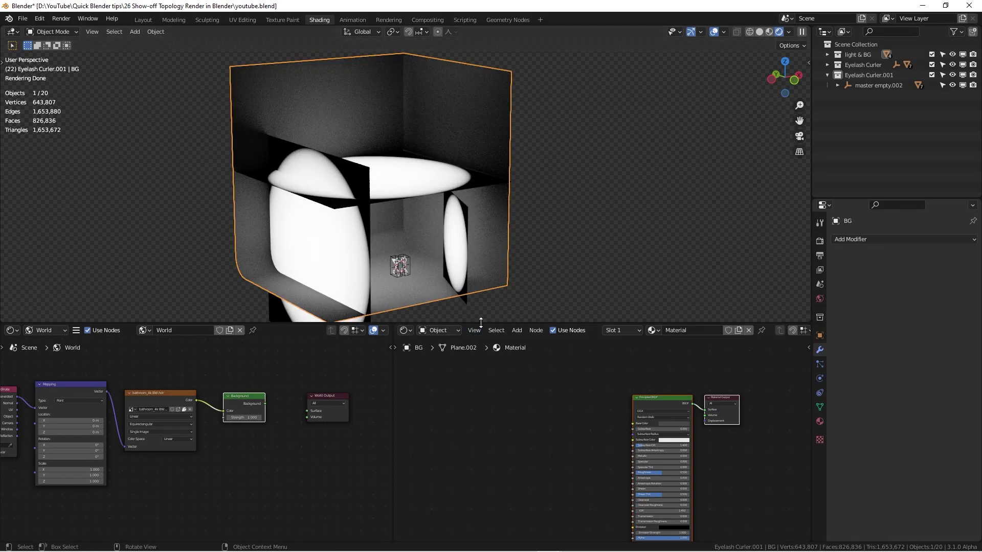
left_click_drag(481, 323, 486, 403)
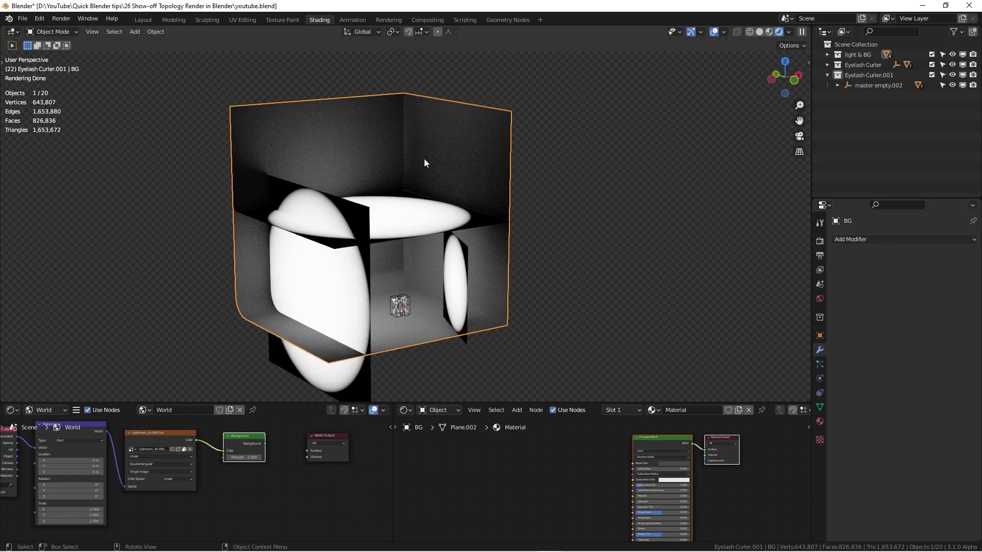
Step: Darken the Base Color of the BG backdrop's material to near black
scroll(408, 283, "up", 4)
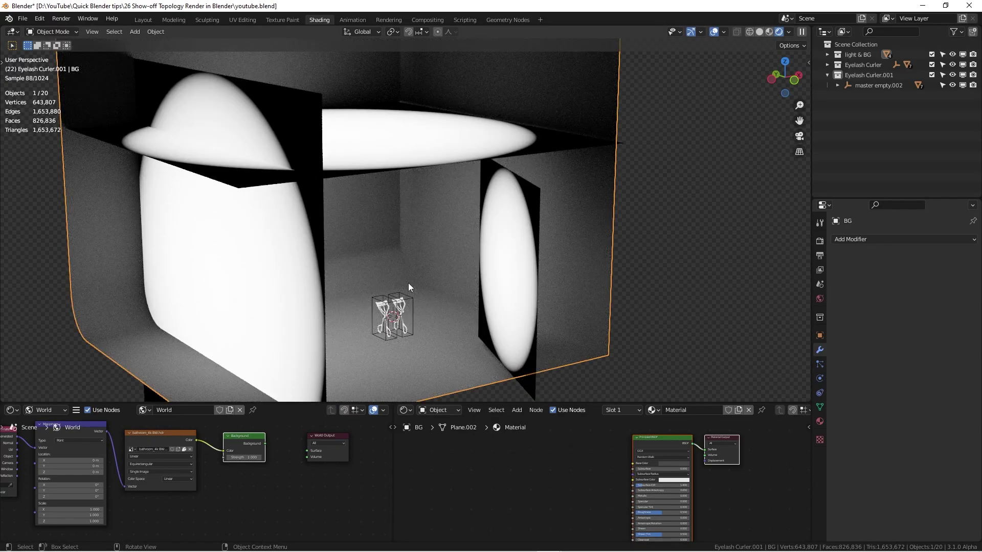
scroll(408, 284, "up", 2)
scroll(401, 321, "up", 3)
middle_click_drag(401, 321, 385, 322)
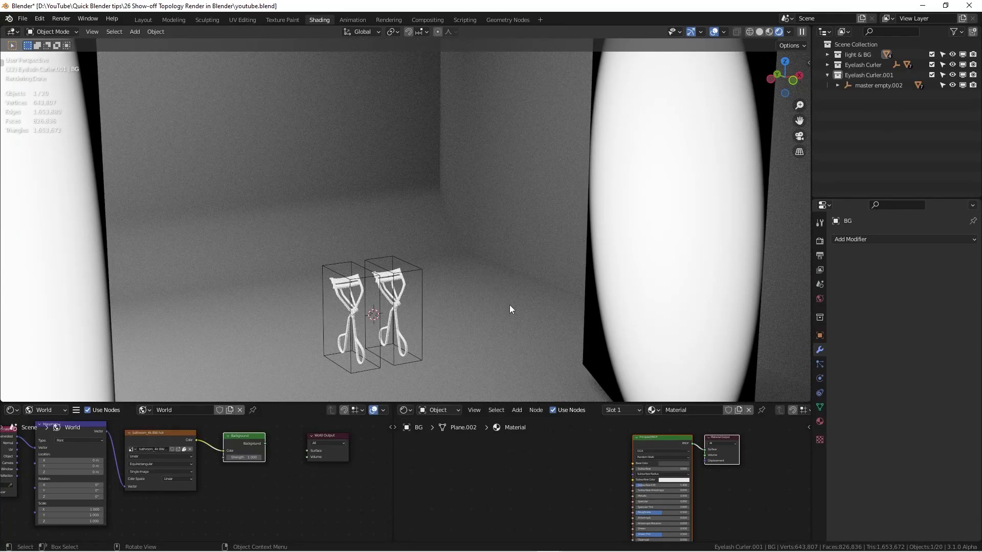
scroll(509, 305, "down", 4)
scroll(646, 452, "up", 3)
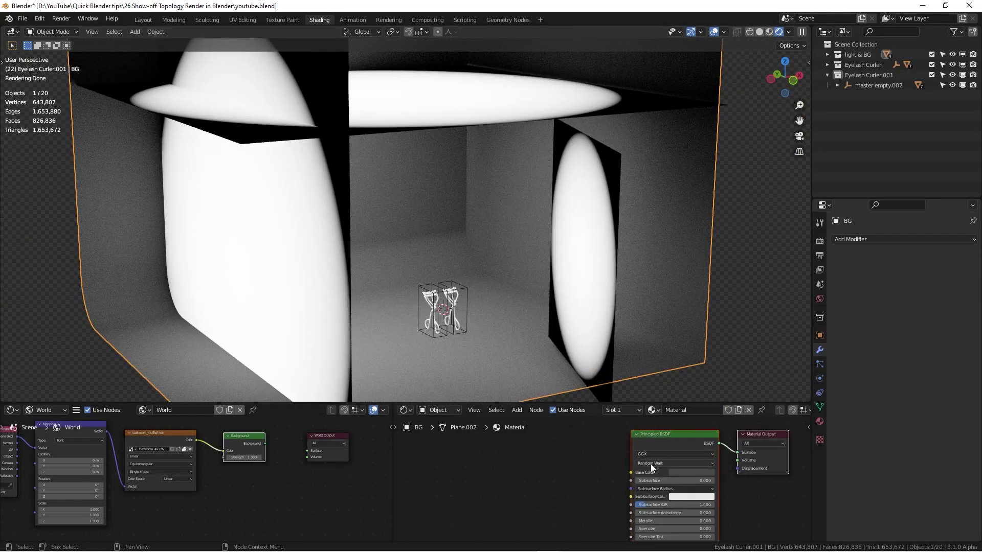
left_click(713, 475)
left_click_drag(761, 387, 760, 399)
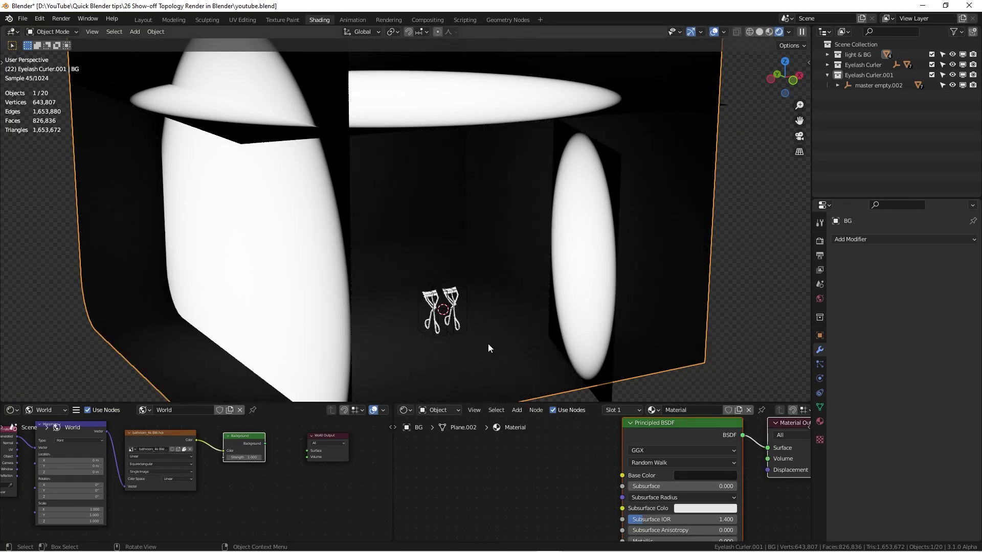
Step: Examine the curler's wire lines up close against the dark backdrop
scroll(488, 344, "up", 10)
scroll(347, 205, "up", 5)
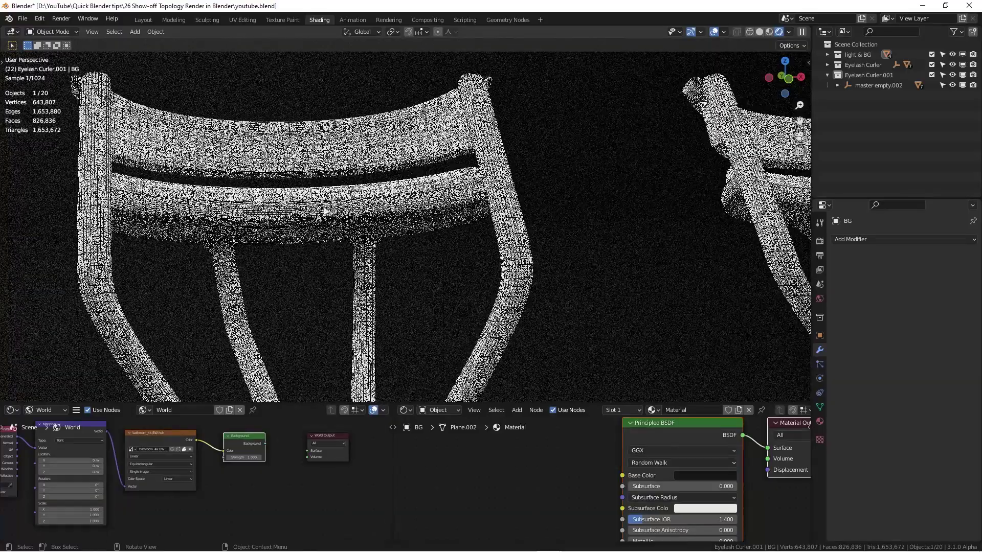
middle_click_drag(386, 146, 438, 239, "shift")
scroll(330, 117, "up", 3)
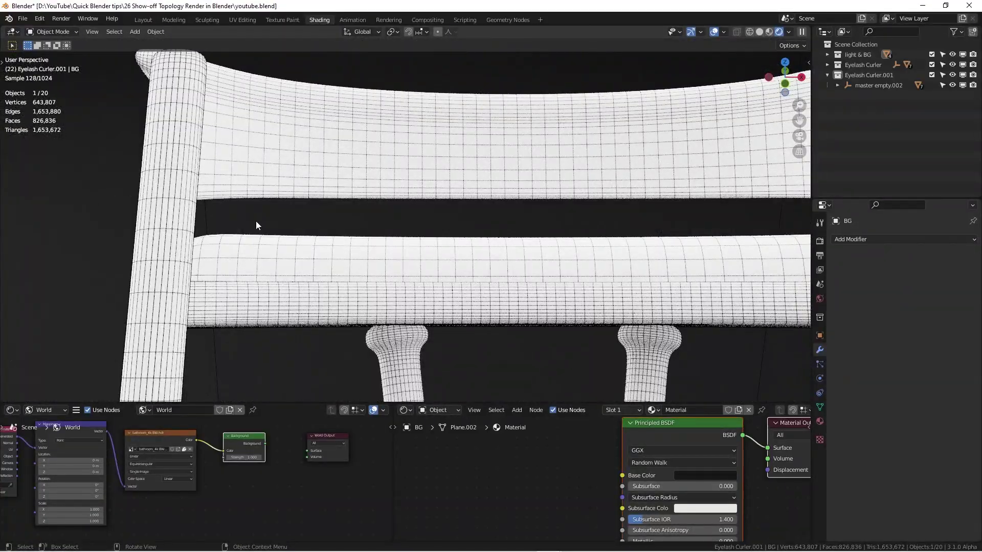
middle_click_drag(136, 160, 126, 276)
scroll(126, 277, "up", 5)
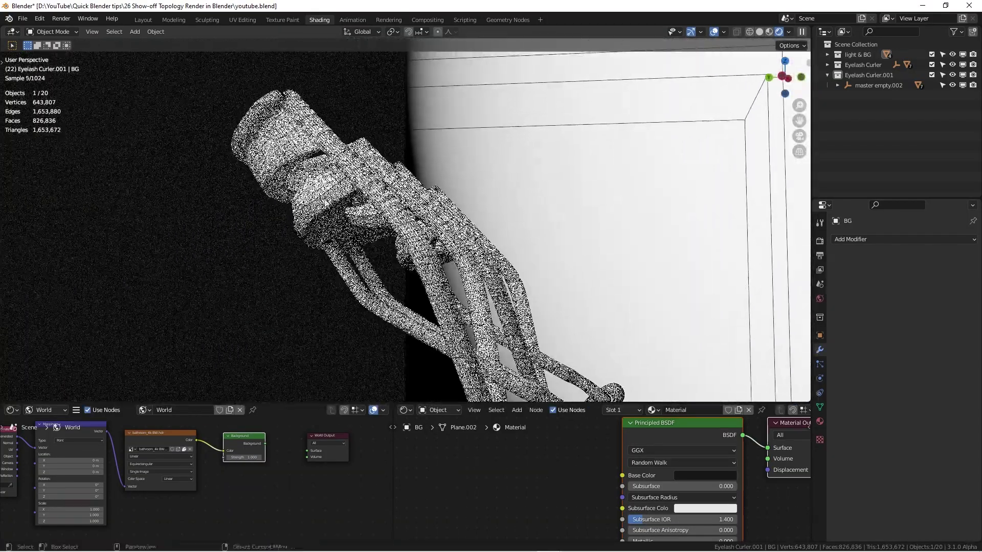
Step: Examine both curlers within the lit studio setup from several angles and distances
scroll(324, 243, "down", 4)
middle_click_drag(324, 243, 266, 248)
scroll(450, 264, "down", 4)
middle_click_drag(452, 267, 393, 276)
scroll(487, 285, "down", 6)
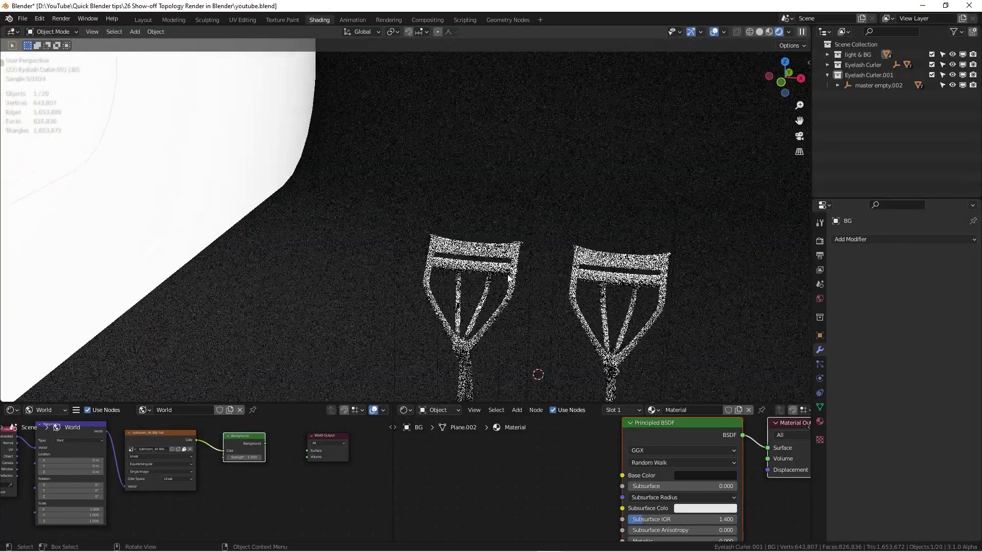
middle_click_drag(487, 285, 545, 248)
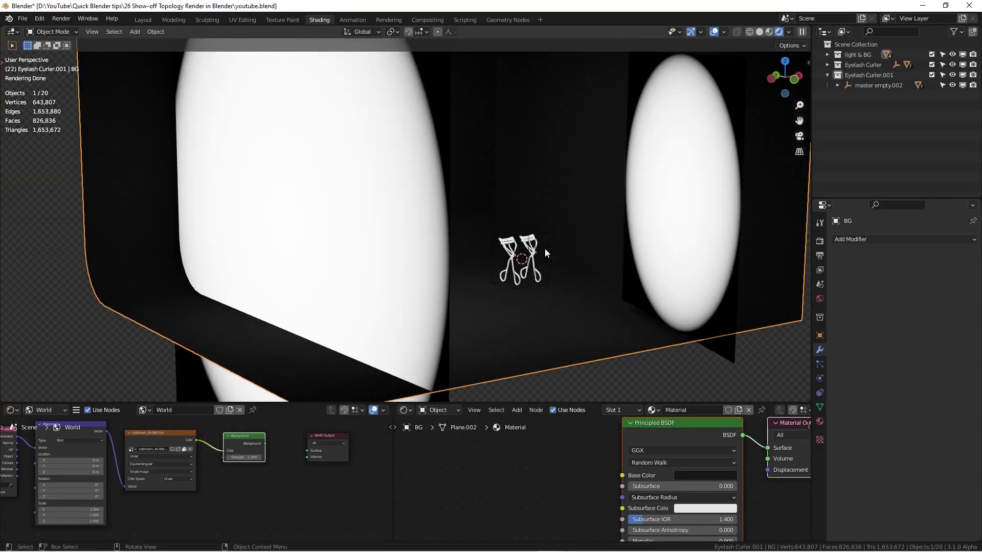
scroll(545, 248, "up", 2)
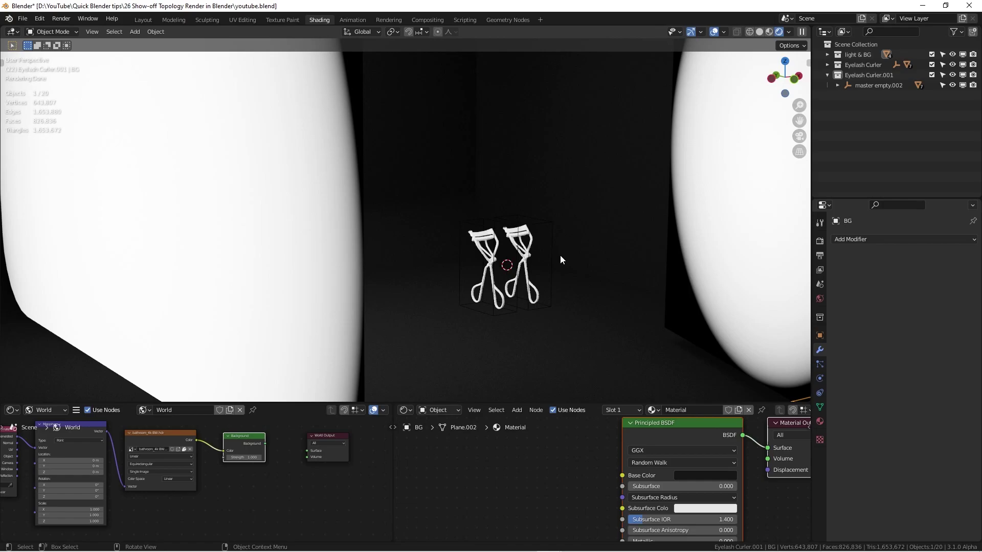
middle_click_drag(546, 283, 529, 283)
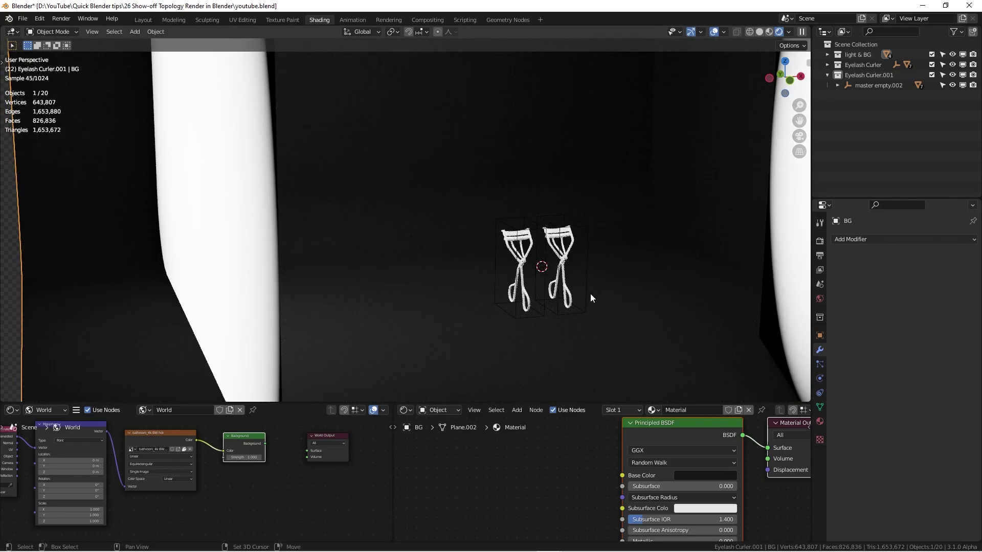
middle_click_drag(590, 293, 549, 238, "shift")
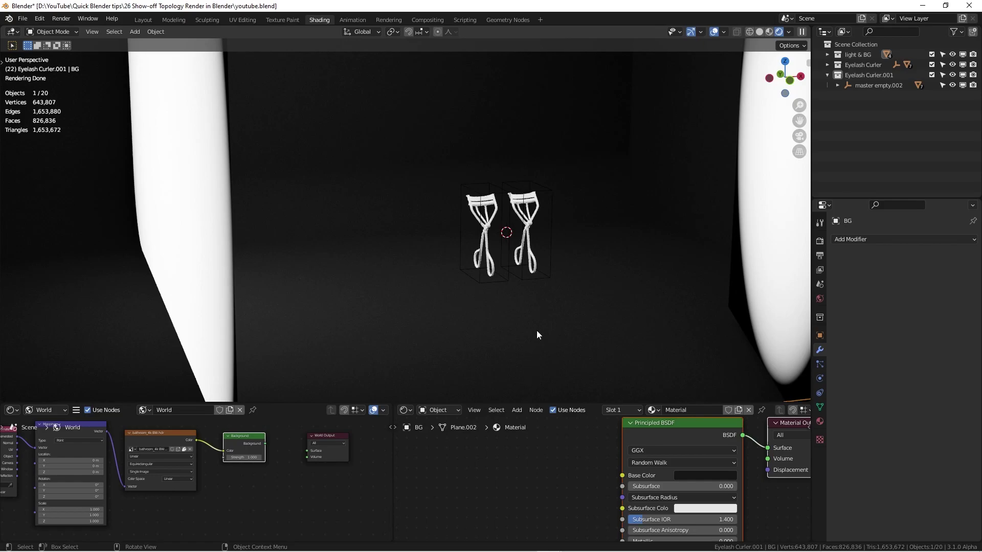
scroll(529, 220, "up", 2)
middle_click_drag(530, 221, 516, 218)
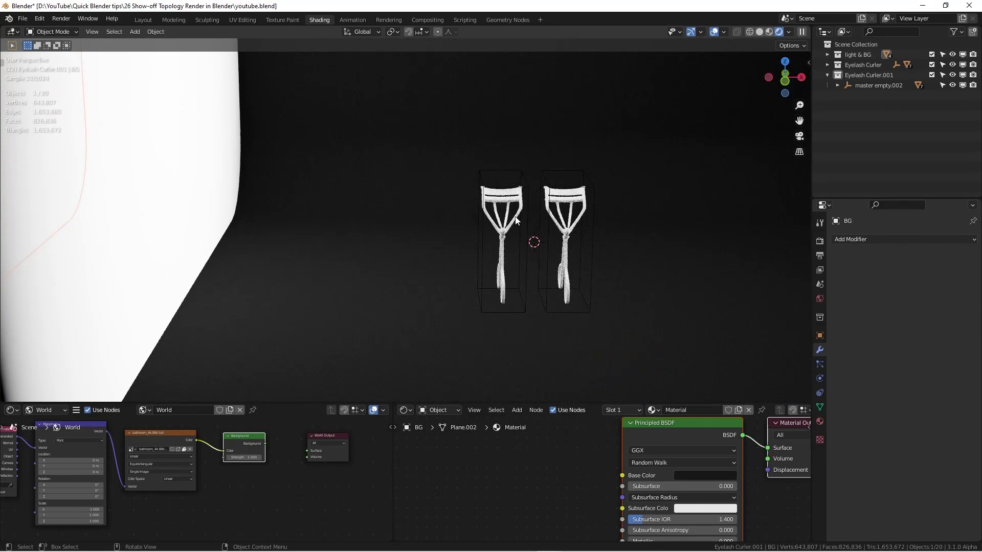